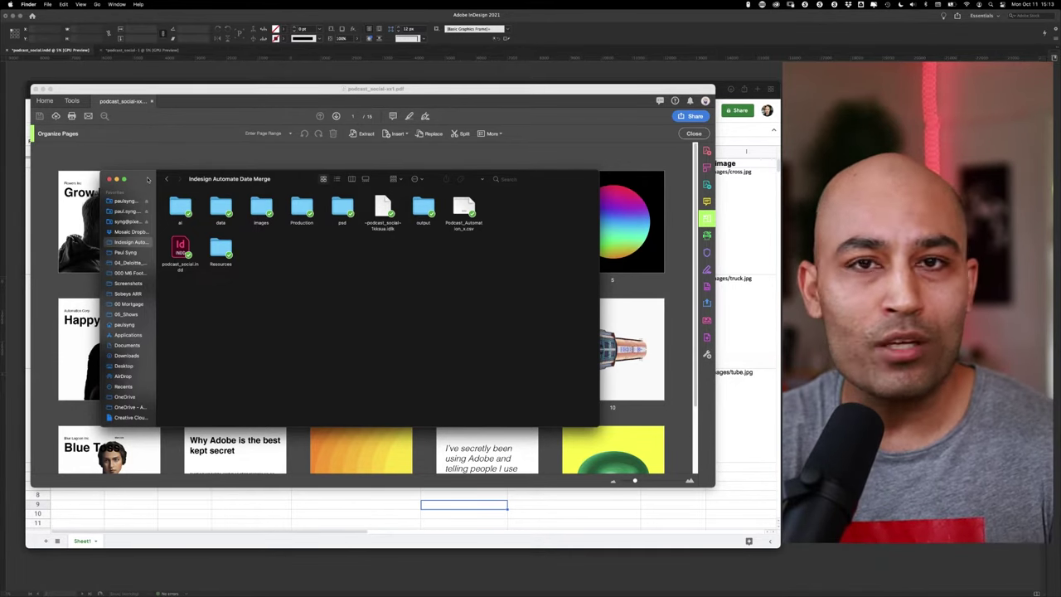
- Reposition and enlarge the Indesign Automate Date Merge folder window
left_click_drag(147, 179, 125, 133)
left_click_drag(598, 427, 632, 490)
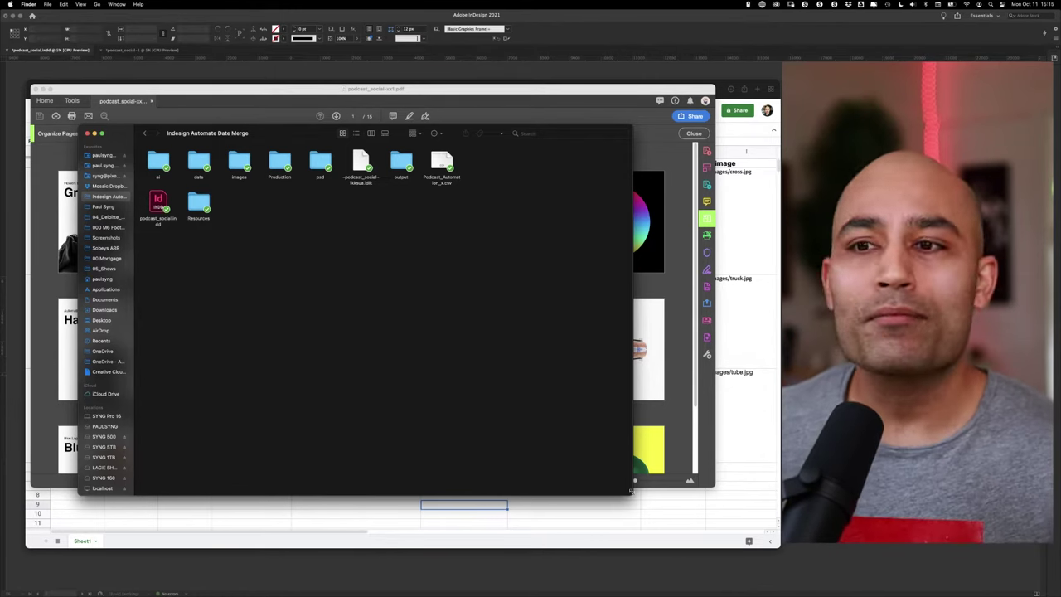
left_click(720, 85)
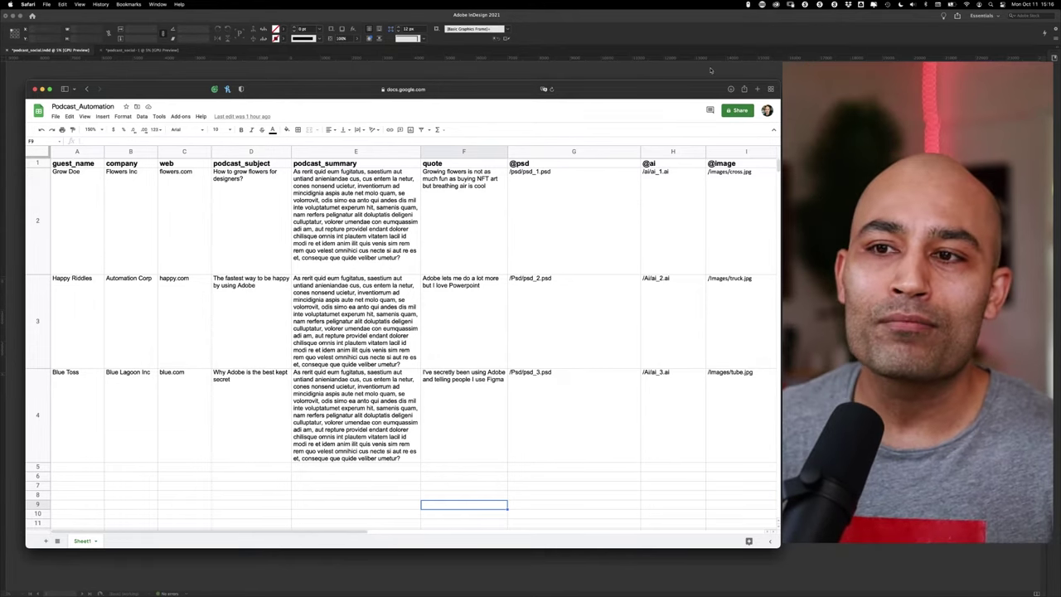
left_click(96, 163)
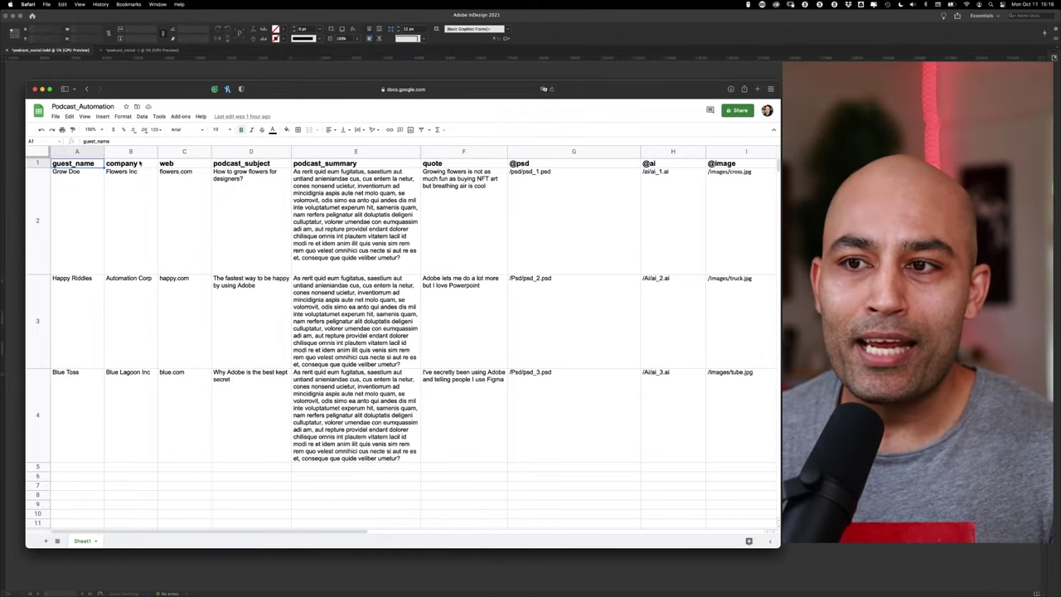
left_click(145, 166)
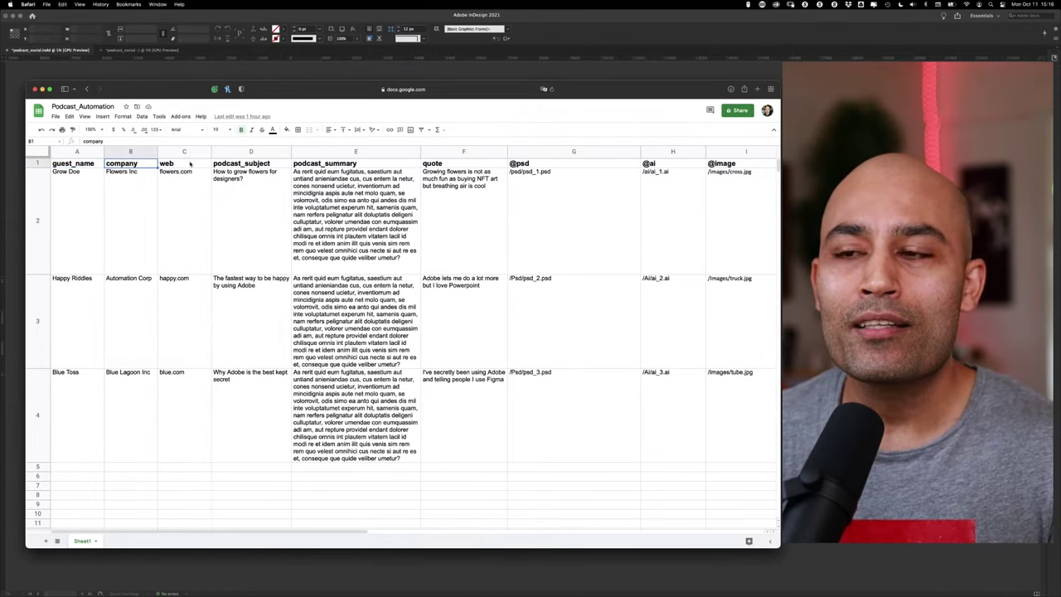
left_click(190, 163)
left_click(279, 166)
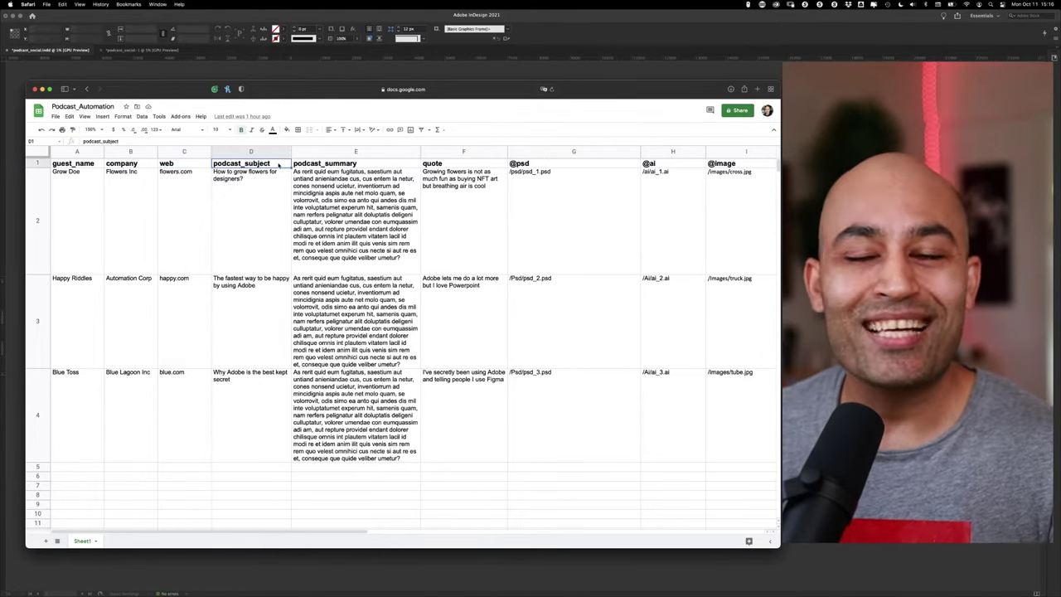
left_click(383, 165)
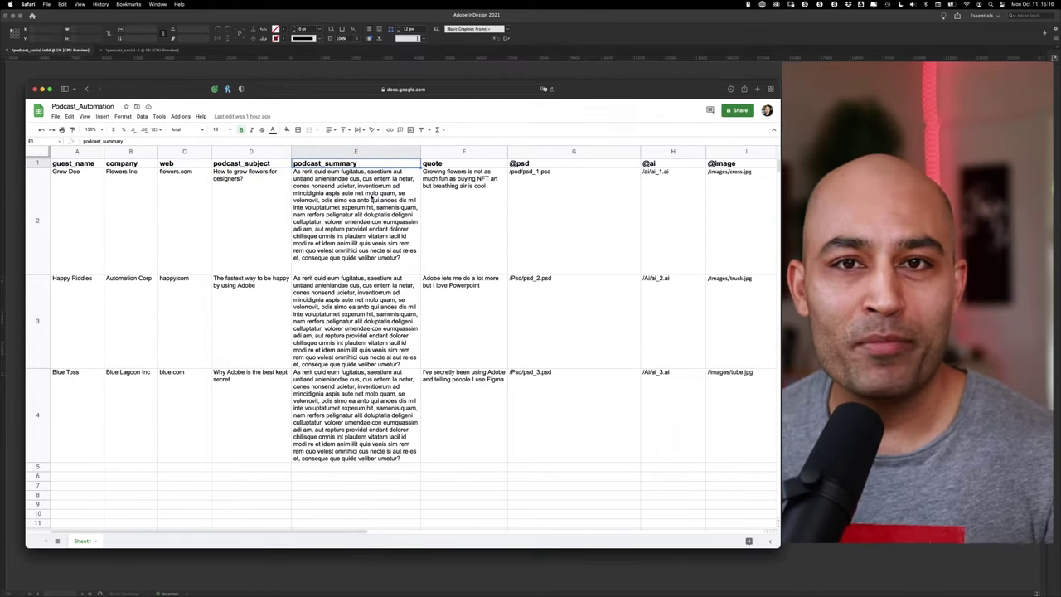
left_click(472, 167)
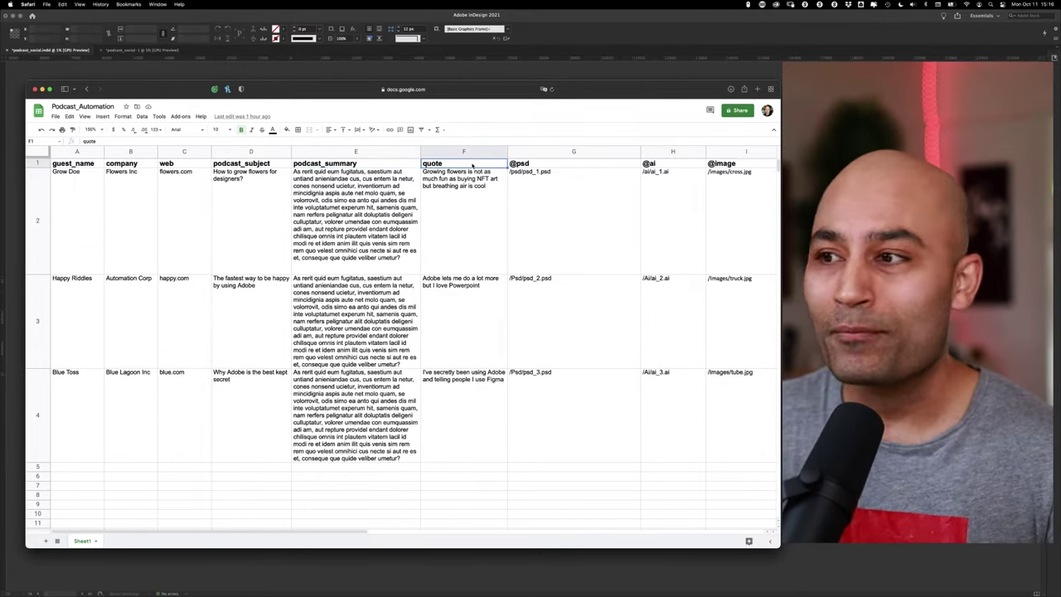
left_click(588, 165)
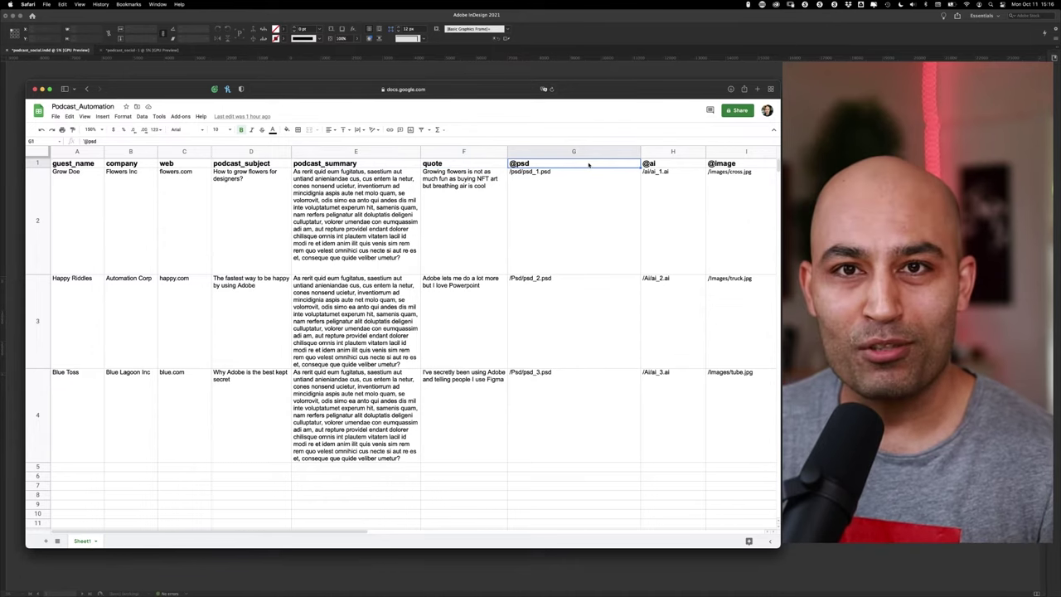
left_click(675, 167)
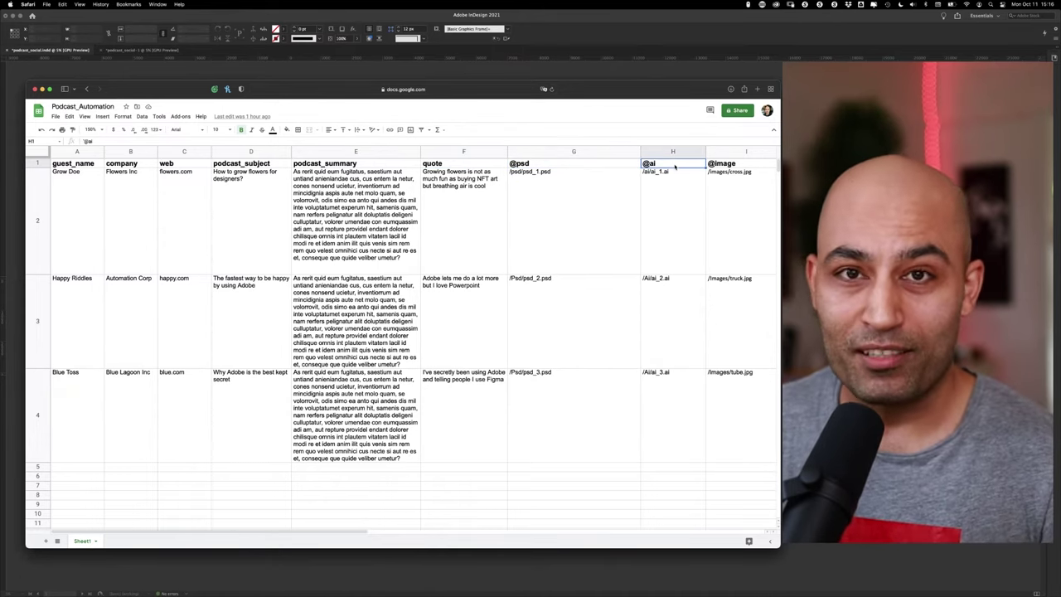
left_click(761, 166)
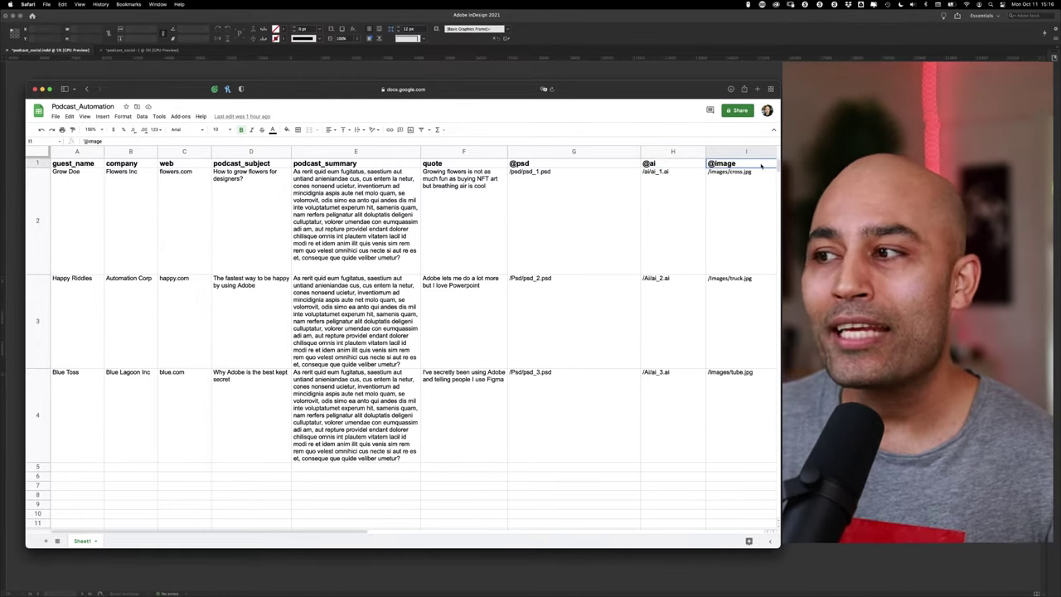
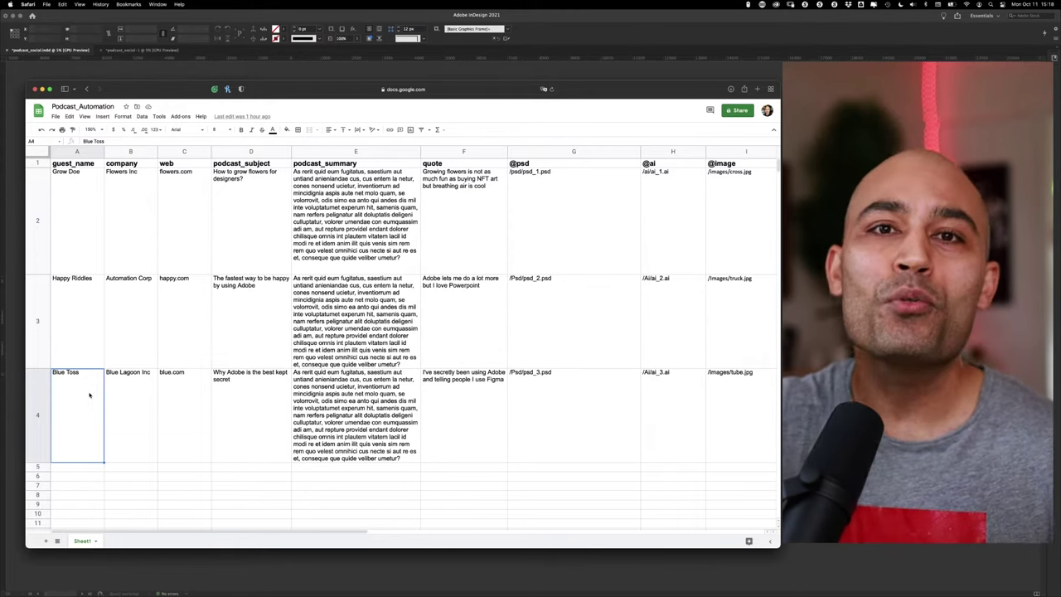
left_click(569, 267)
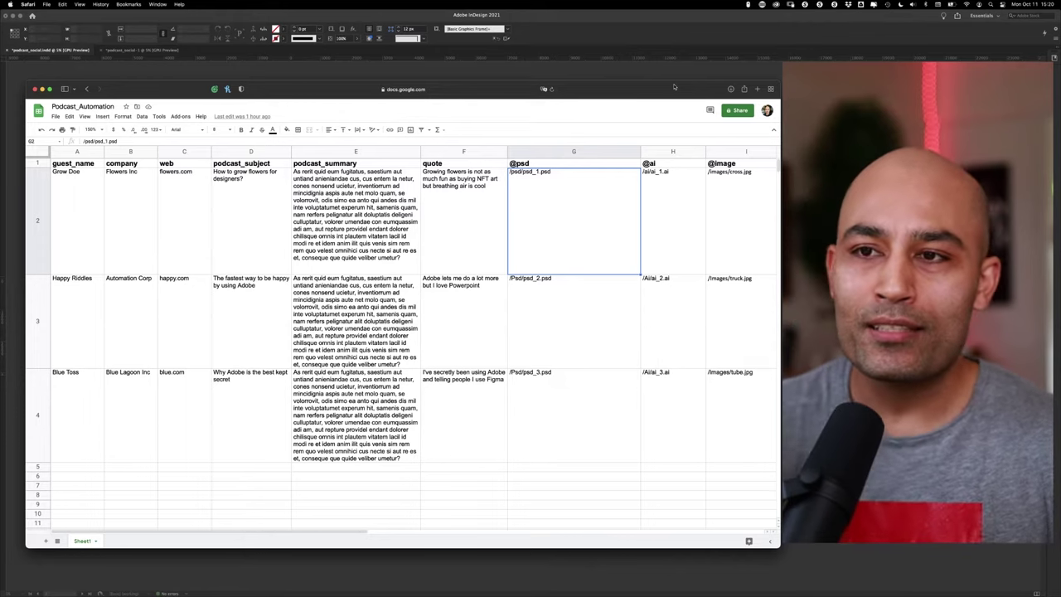
- Check the sheet's download options and select Podcast_Automation_x.csv in the project folder in Finder
left_click(56, 116)
mouse_move(89, 214)
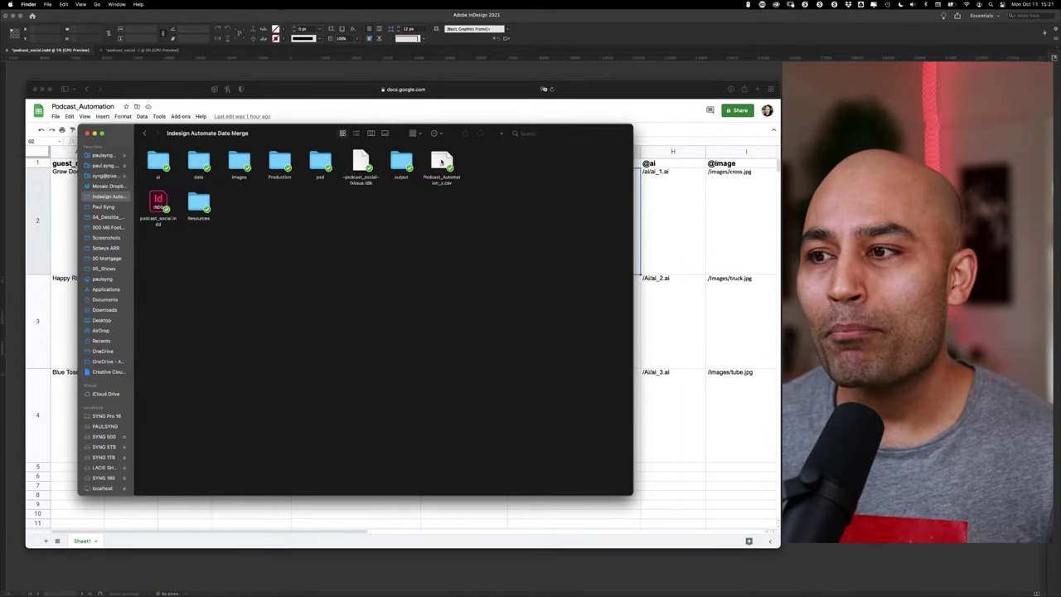
left_click(441, 162)
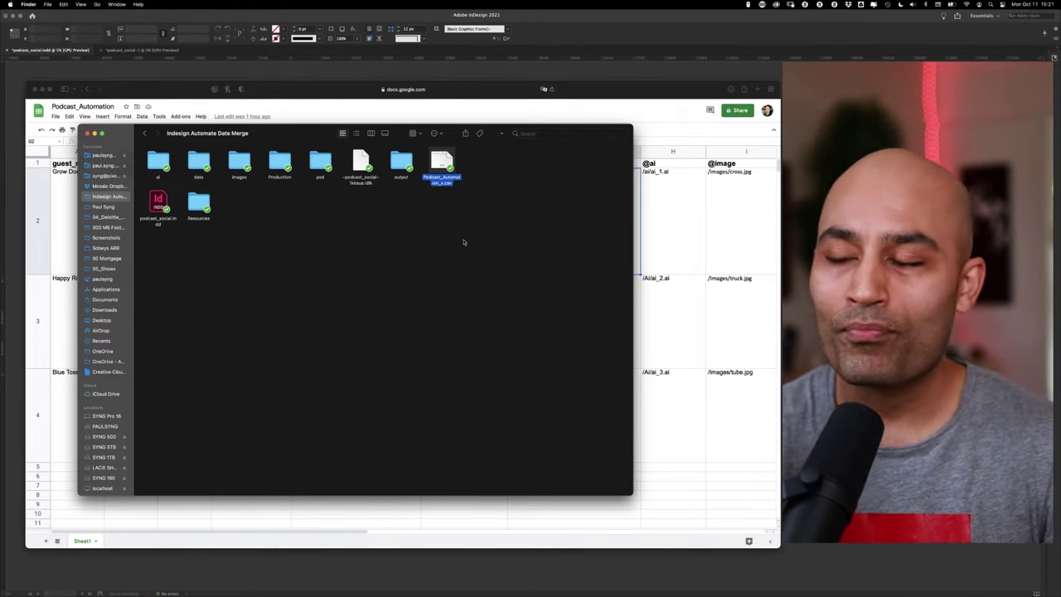
- Switch to InDesign and toggle Allow Document Pages to Shuffle for the podcast_social document
key("super+Tab")
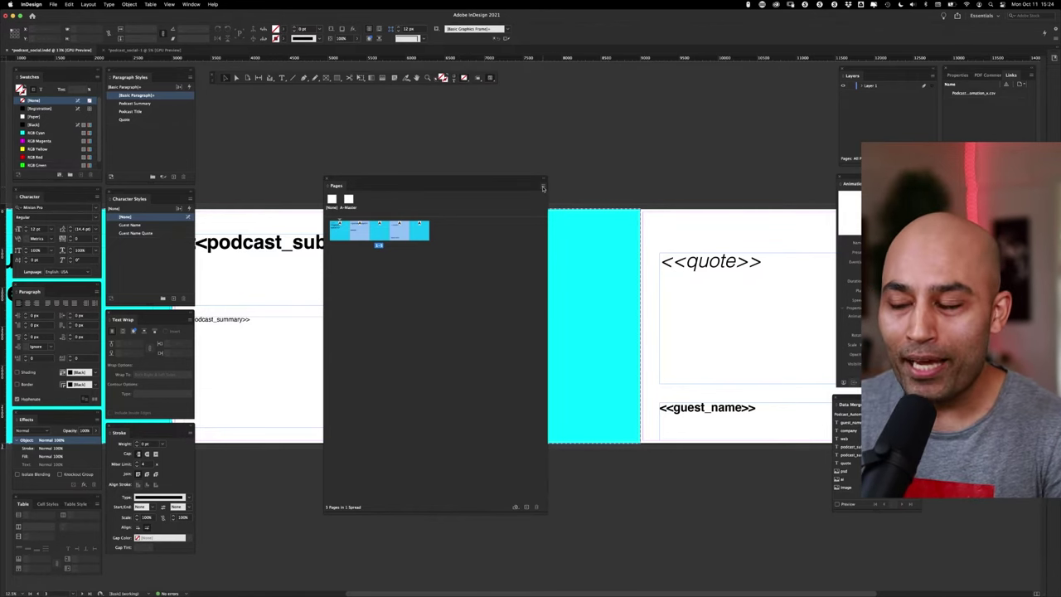
left_click(543, 188)
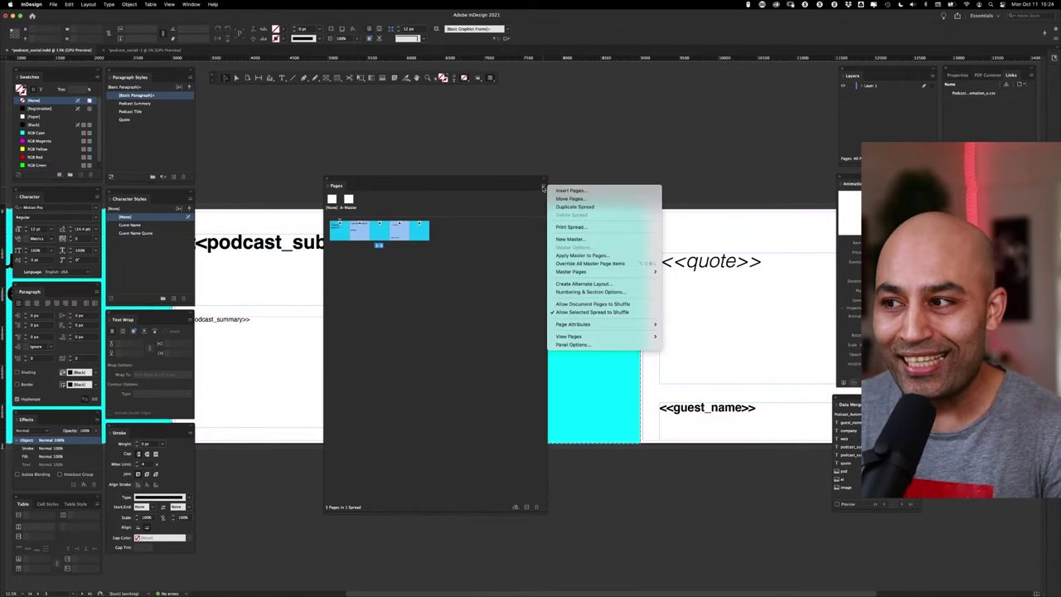
left_click(612, 305)
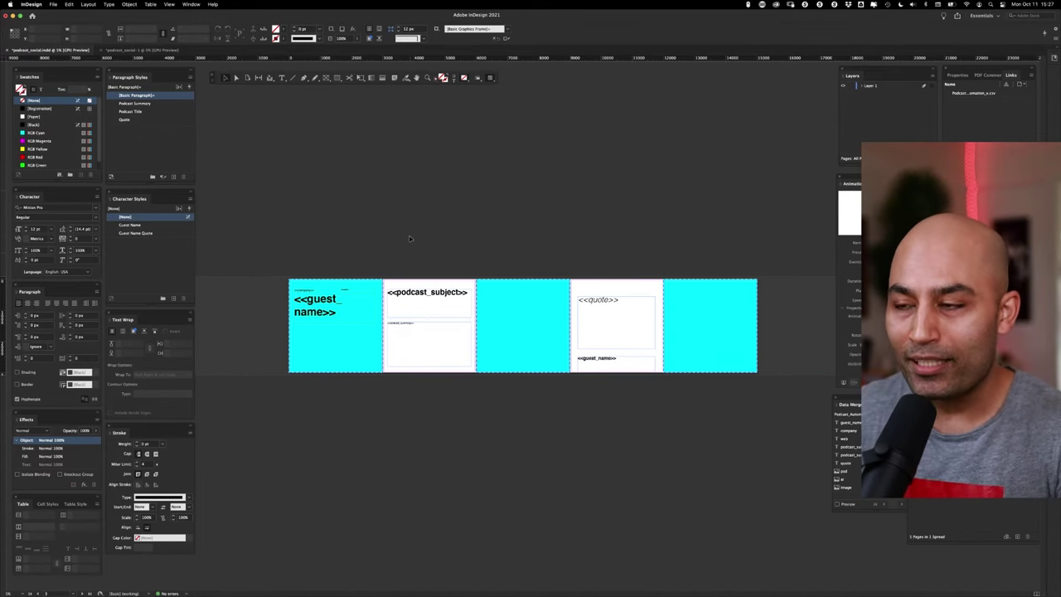
- Show the Data Merge utility and place it above the podcast_social spread
left_click_drag(377, 255, 427, 253)
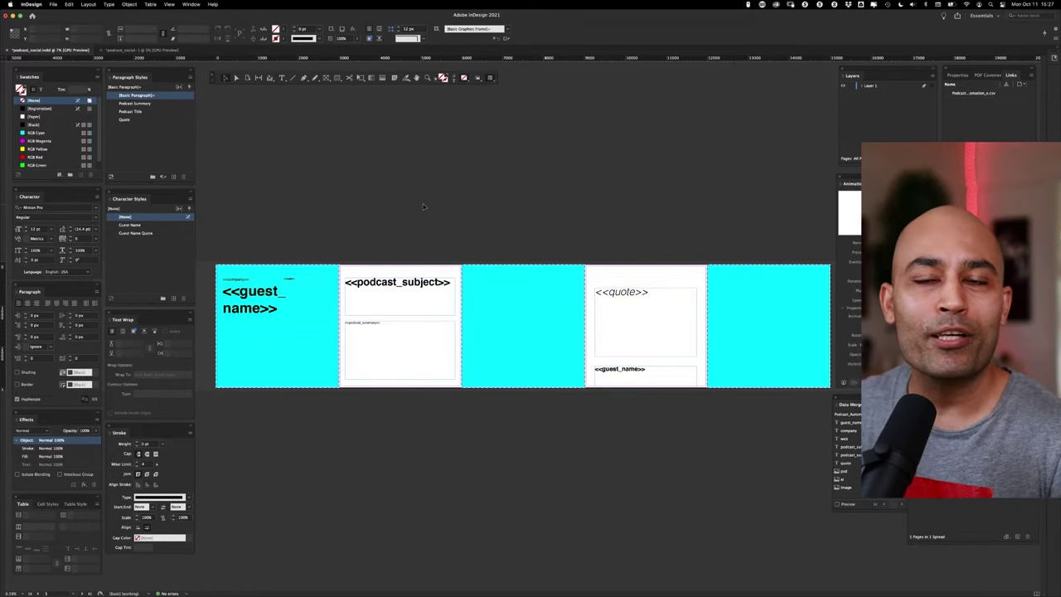
left_click(192, 5)
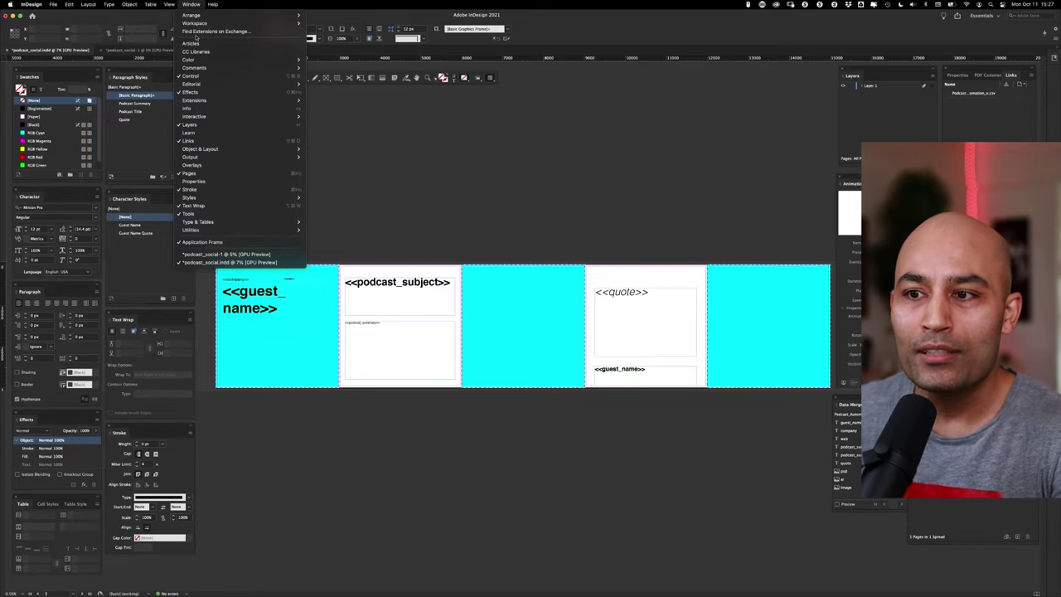
mouse_move(217, 229)
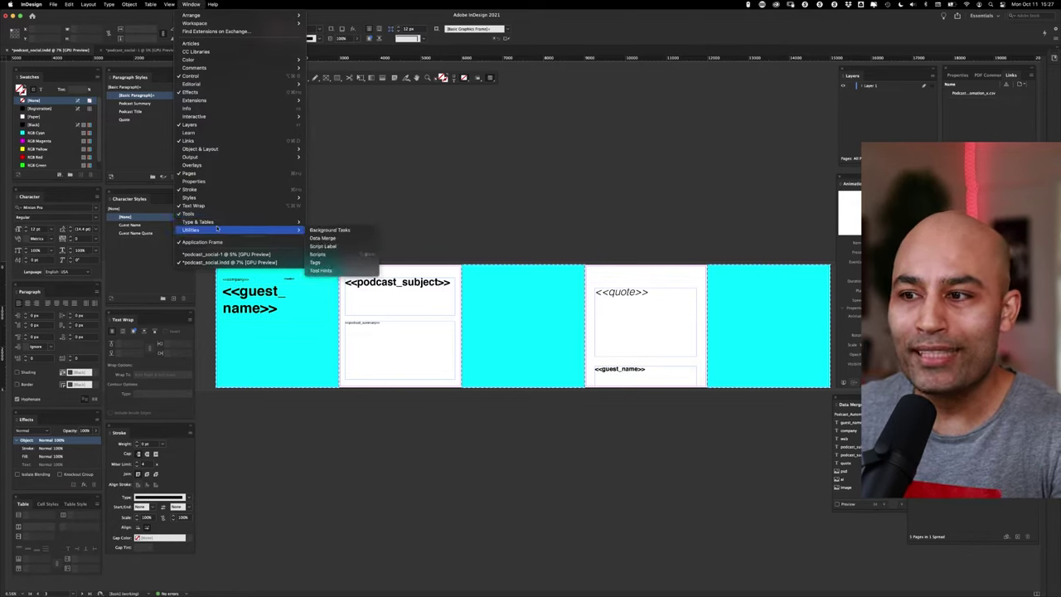
left_click(344, 239)
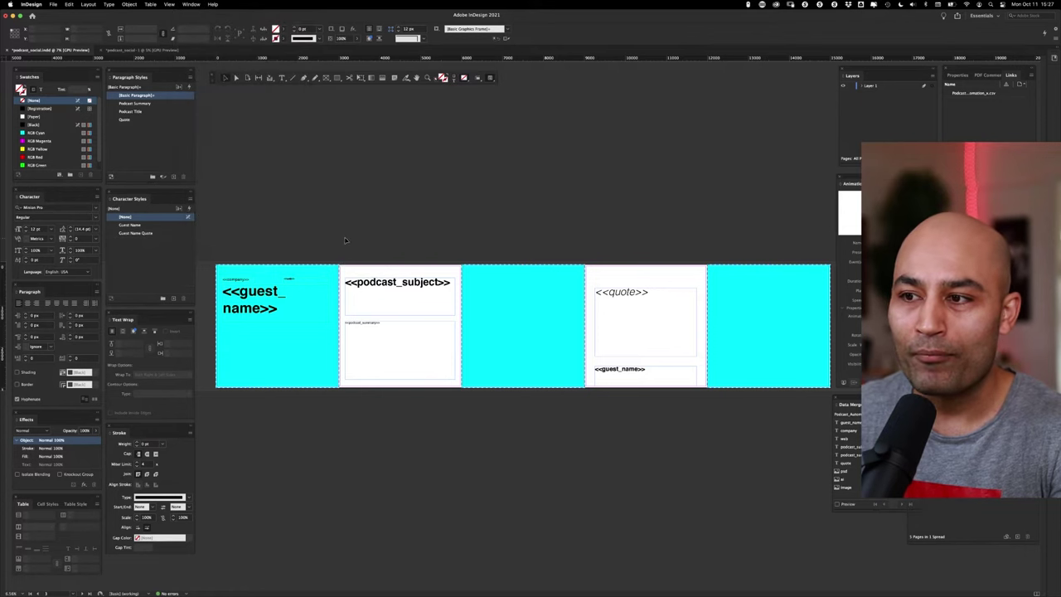
left_click_drag(849, 404, 323, 160)
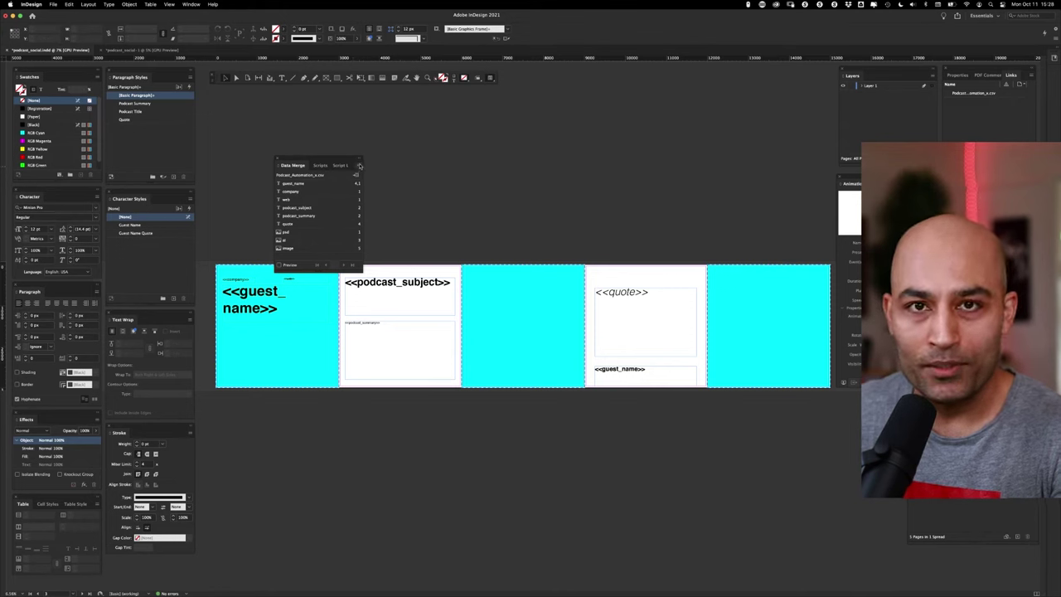
- Check the Data Merge commands for selecting a data source, and enlarge the Data Merge palette and place it below the spread
left_click(359, 166)
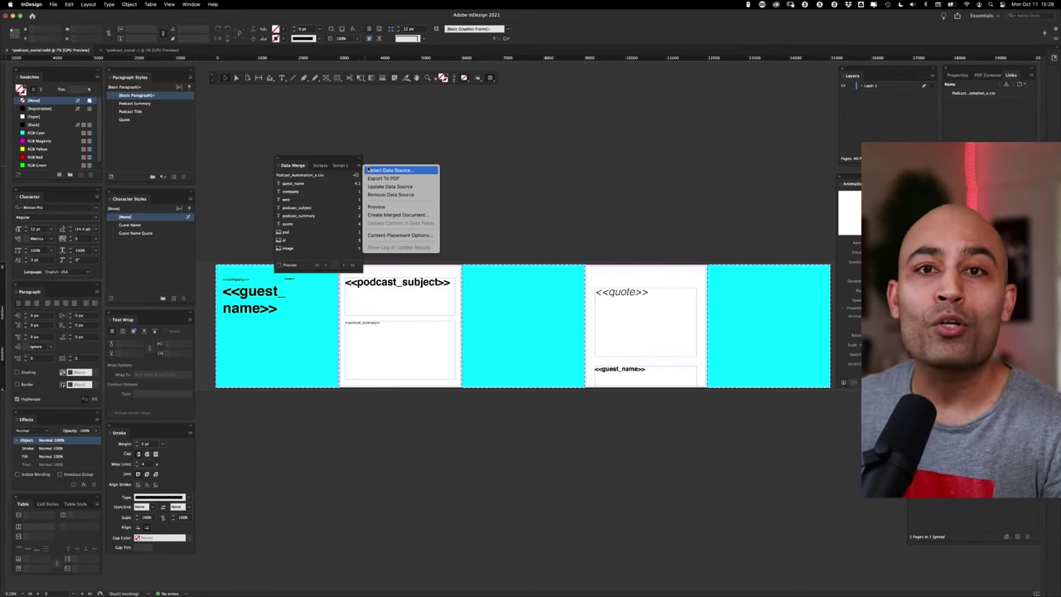
left_click(398, 147)
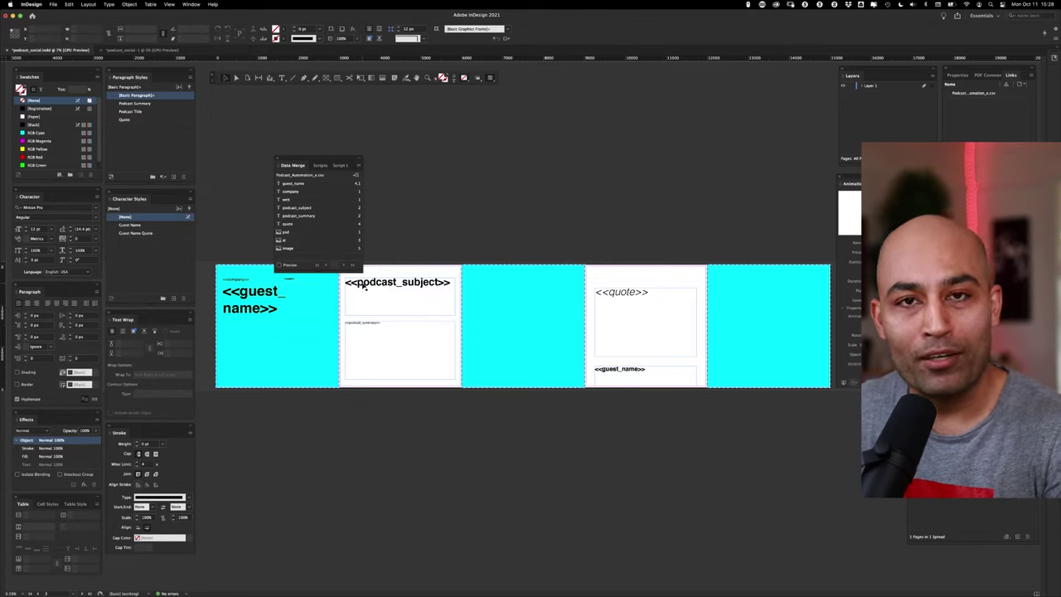
left_click_drag(362, 270, 372, 286)
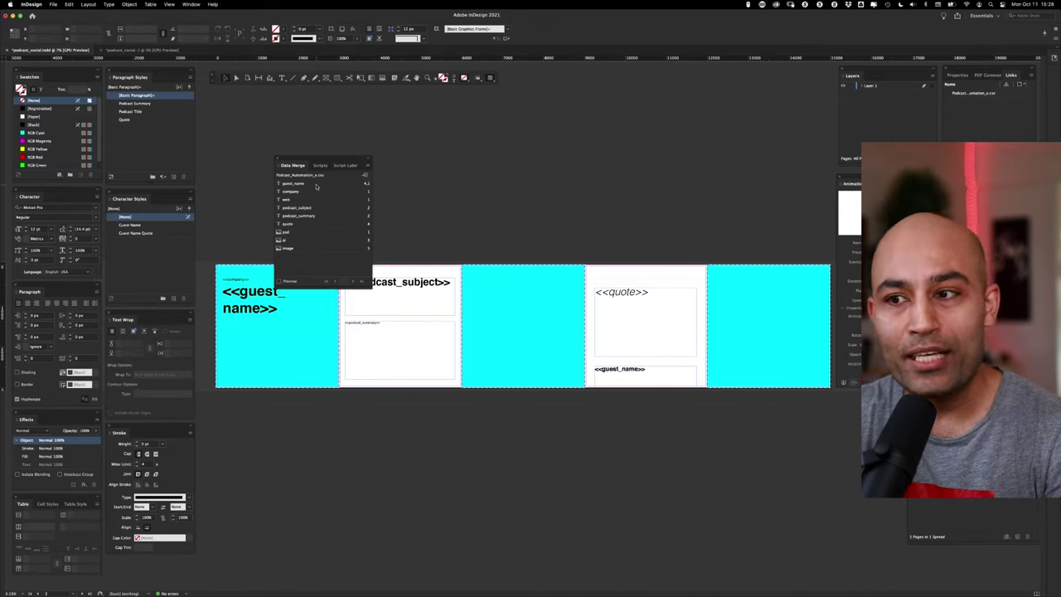
left_click_drag(343, 159, 820, 443)
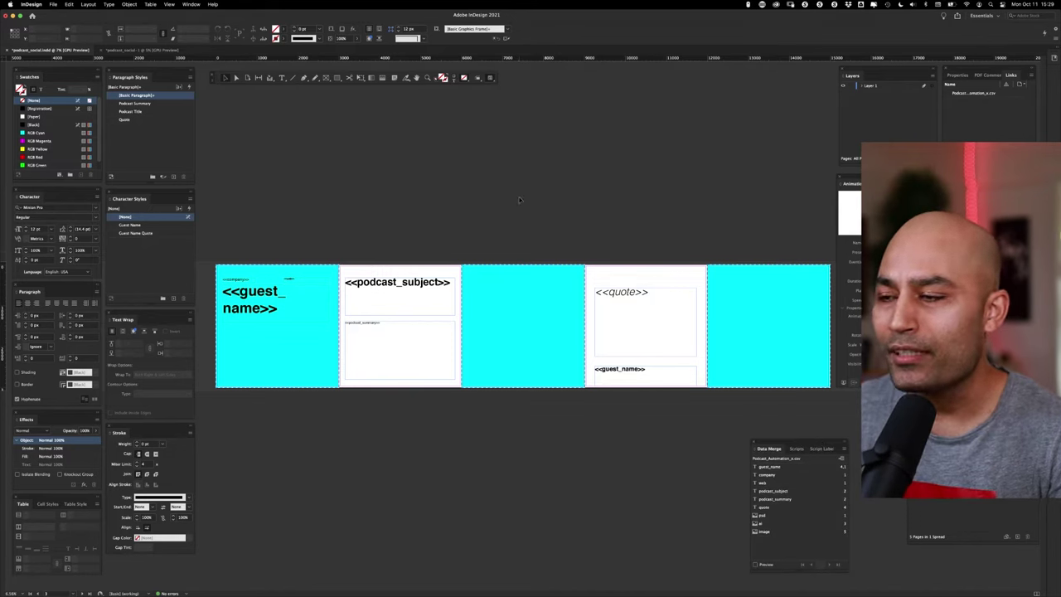
- Inspect which data fields are assigned to the cyan image frames on the first, third and fifth pages of the spread
left_click(277, 326)
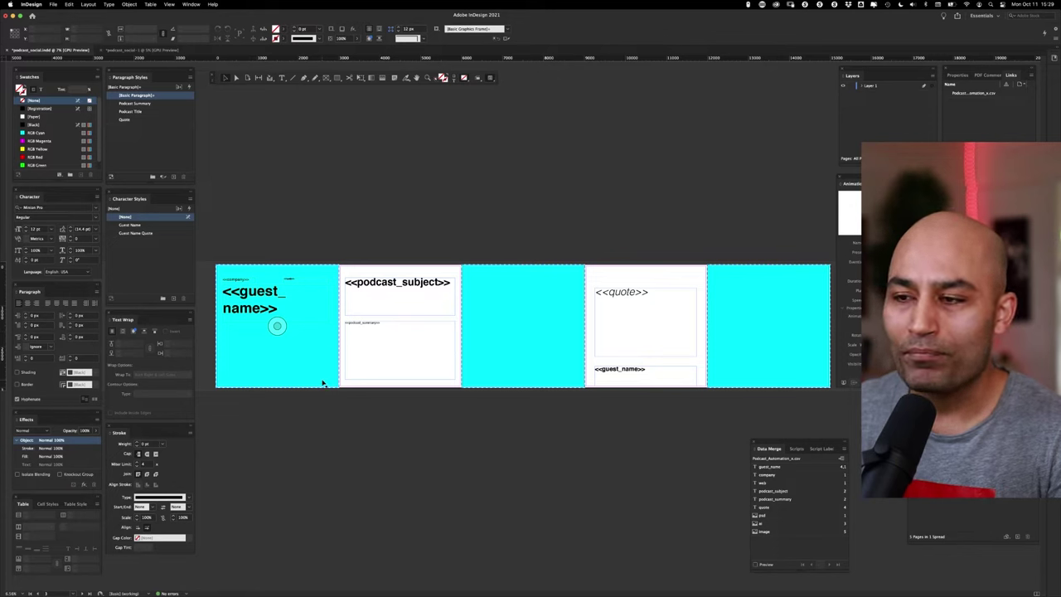
left_click(523, 326)
left_click(749, 384)
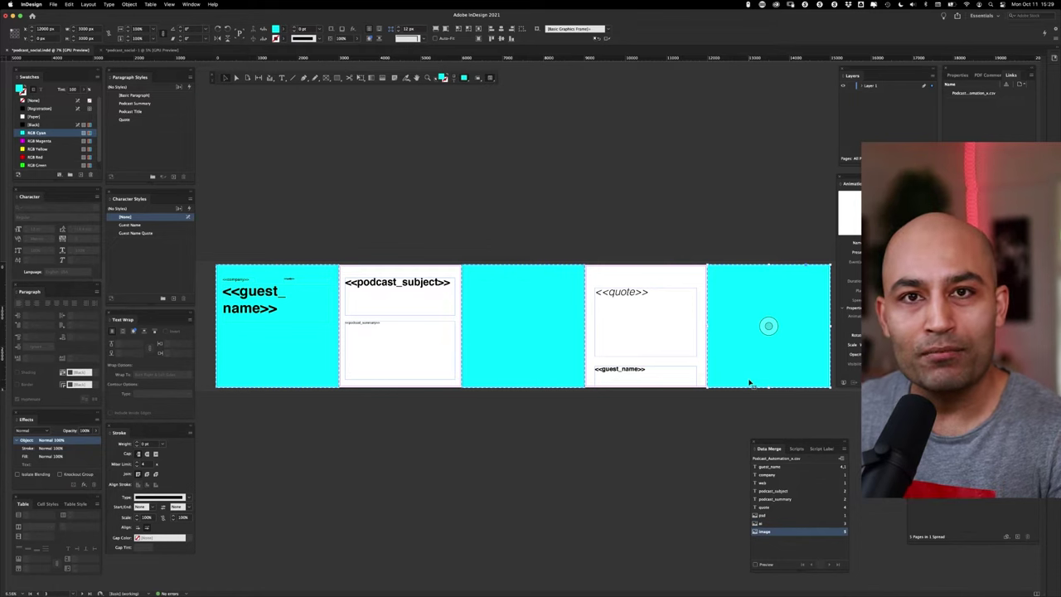
left_click(532, 421)
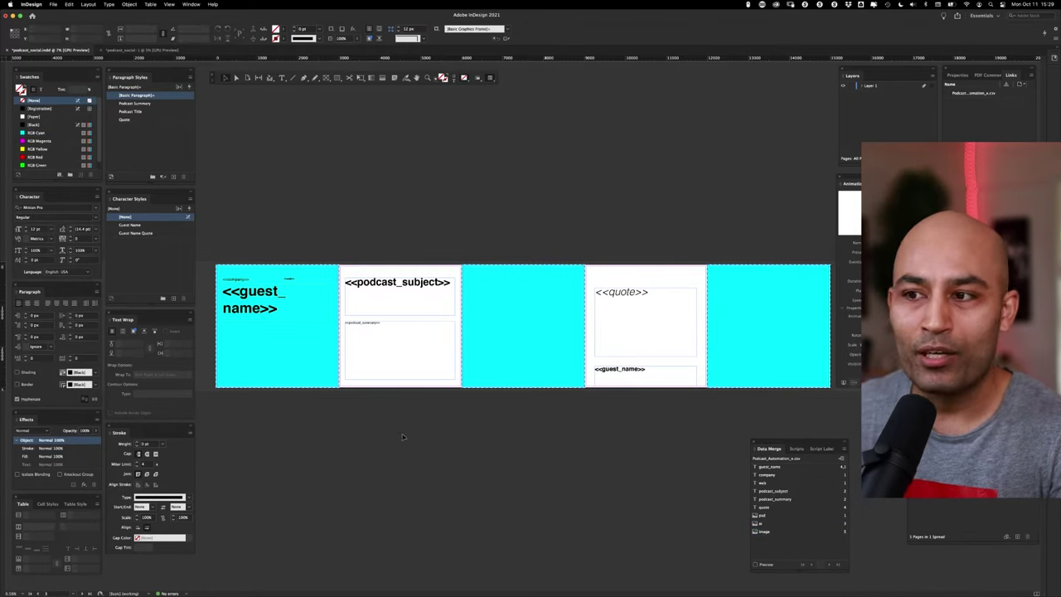
left_click(279, 384)
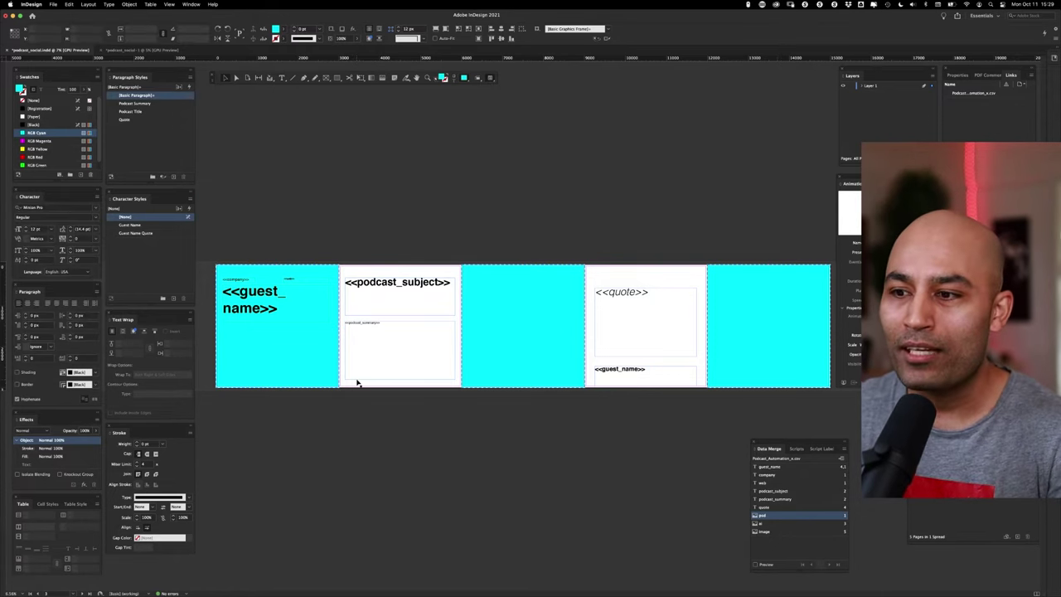
left_click(776, 525)
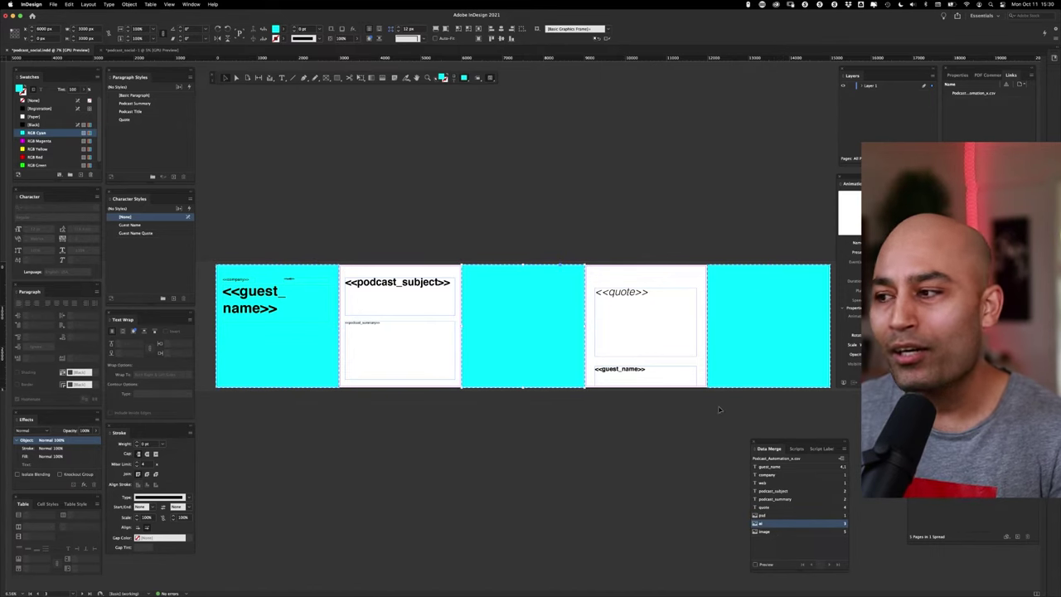
left_click(746, 384)
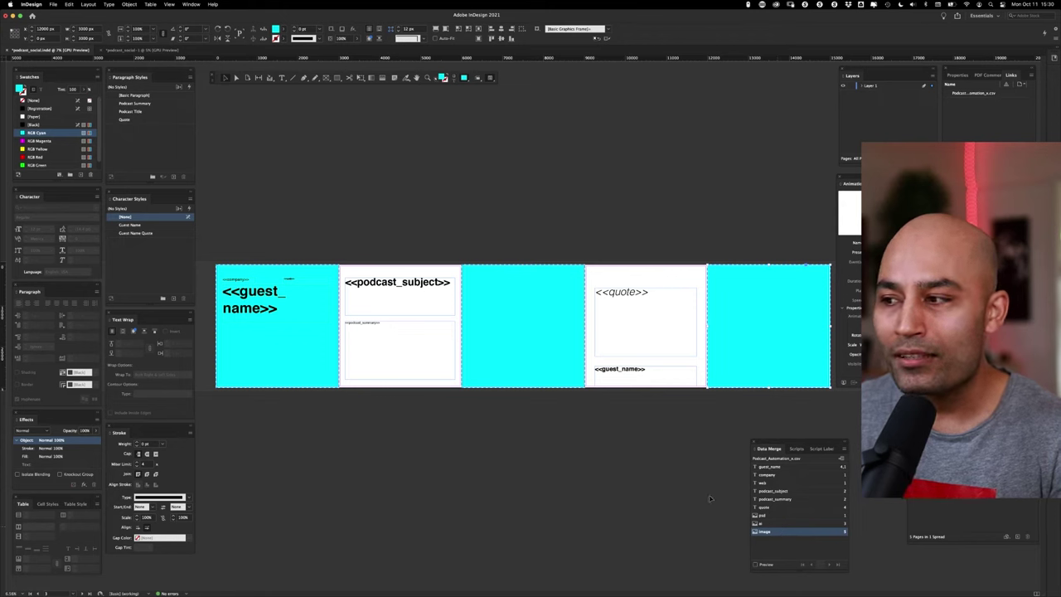
left_click(624, 489)
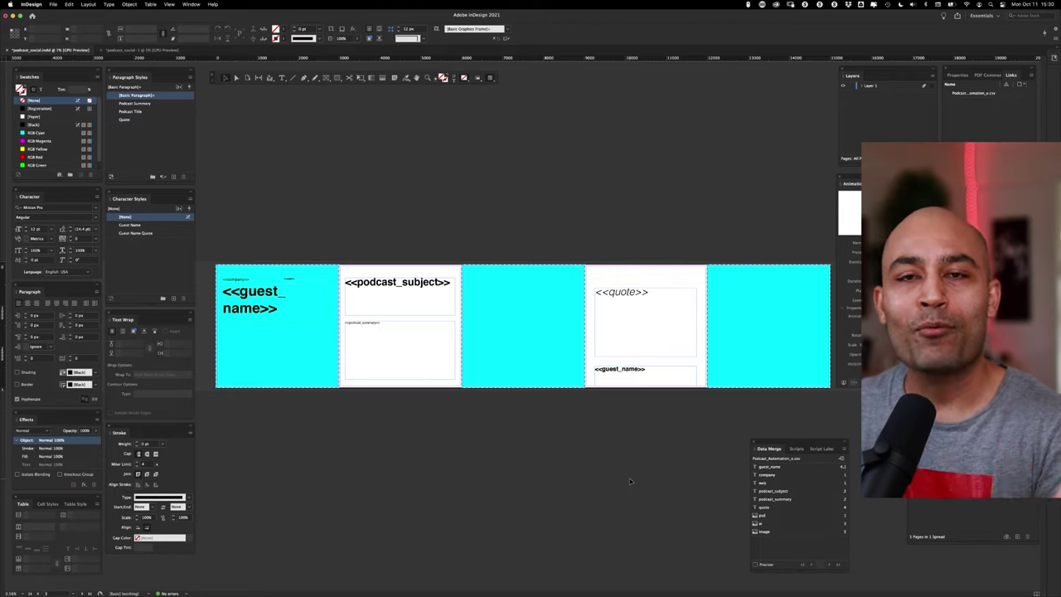
- View the merged podcast_social PDF pages in Acrobat and return to the InDesign template
key("ctrl+Up")
left_click(383, 191)
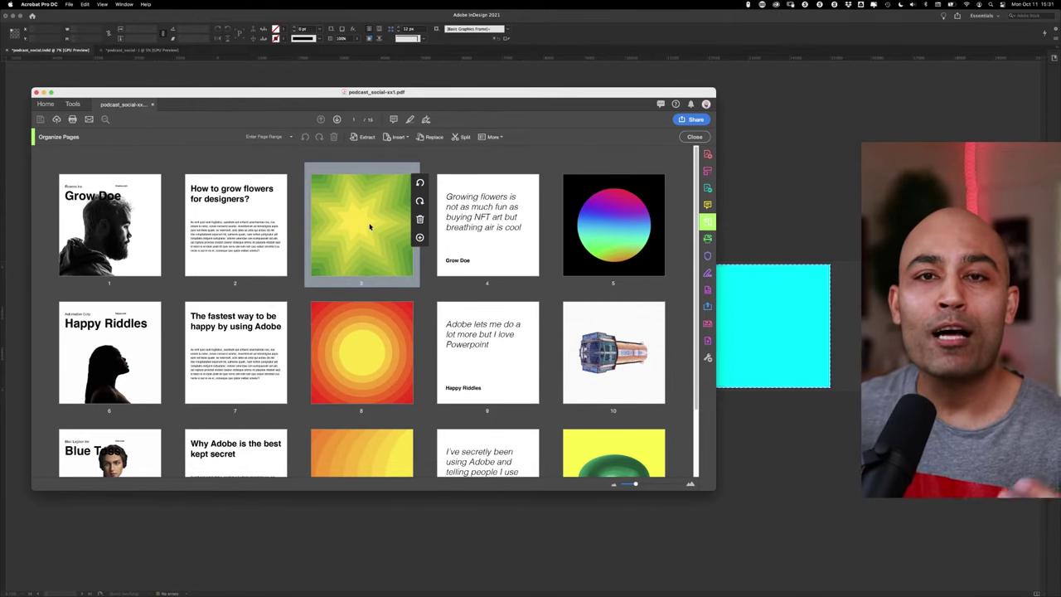
key("super+Tab")
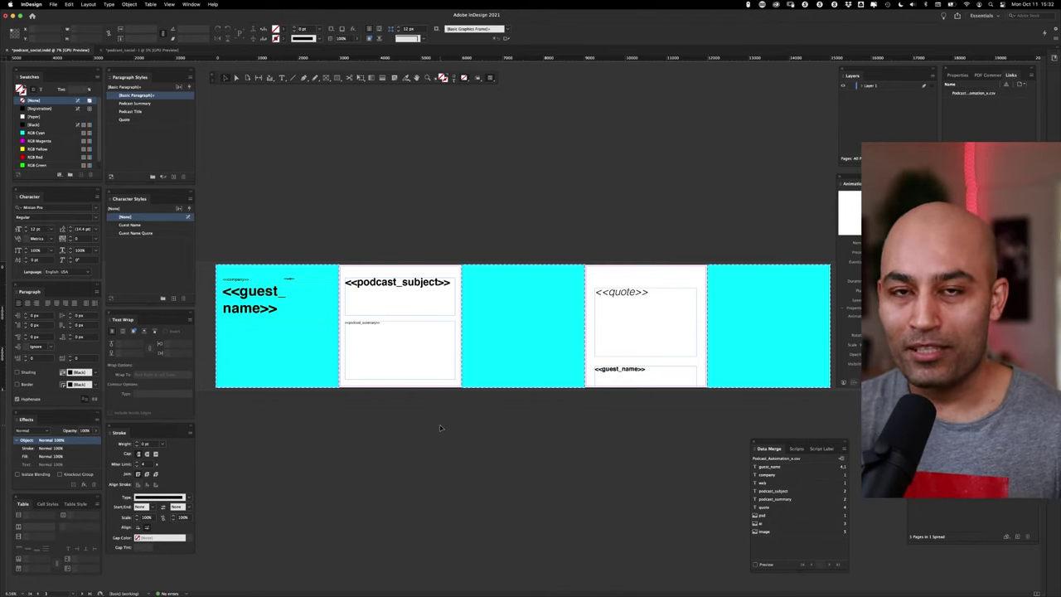
- Inspect which data field is assigned to the cyan image frame on the first page
left_click(219, 378)
key("cmd+0")
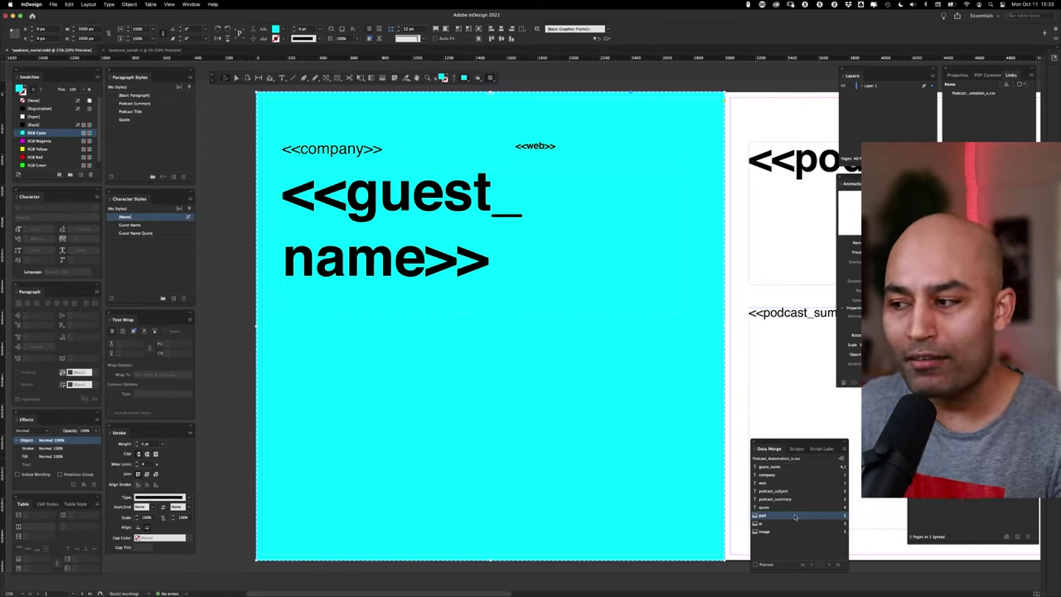
left_click(236, 404)
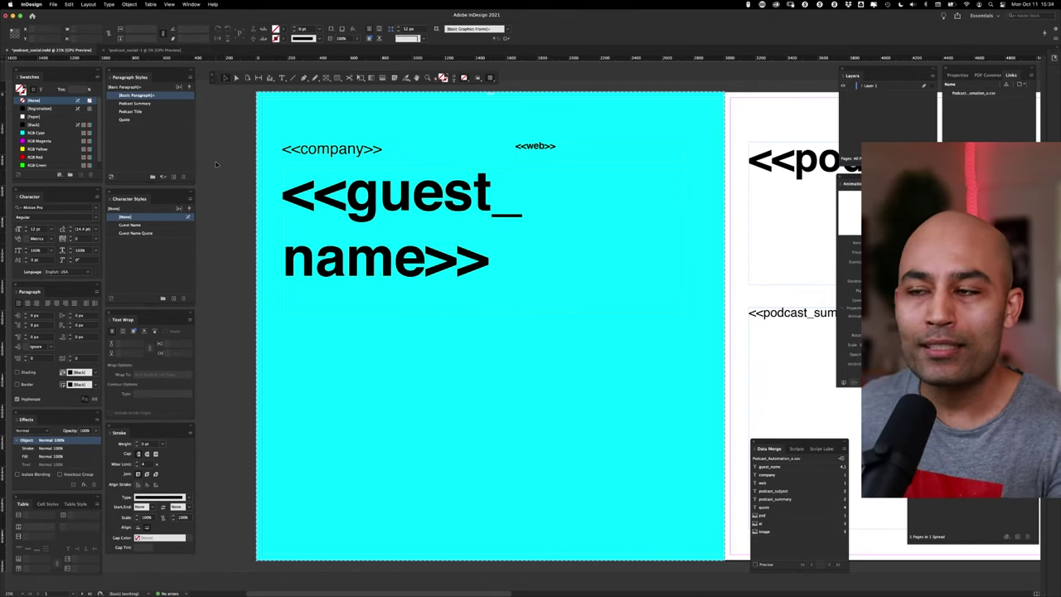
- Draw a text frame below the guest name placeholder on the first page and set its font size to 100 pt
left_click(283, 78)
left_click_drag(305, 363, 604, 508)
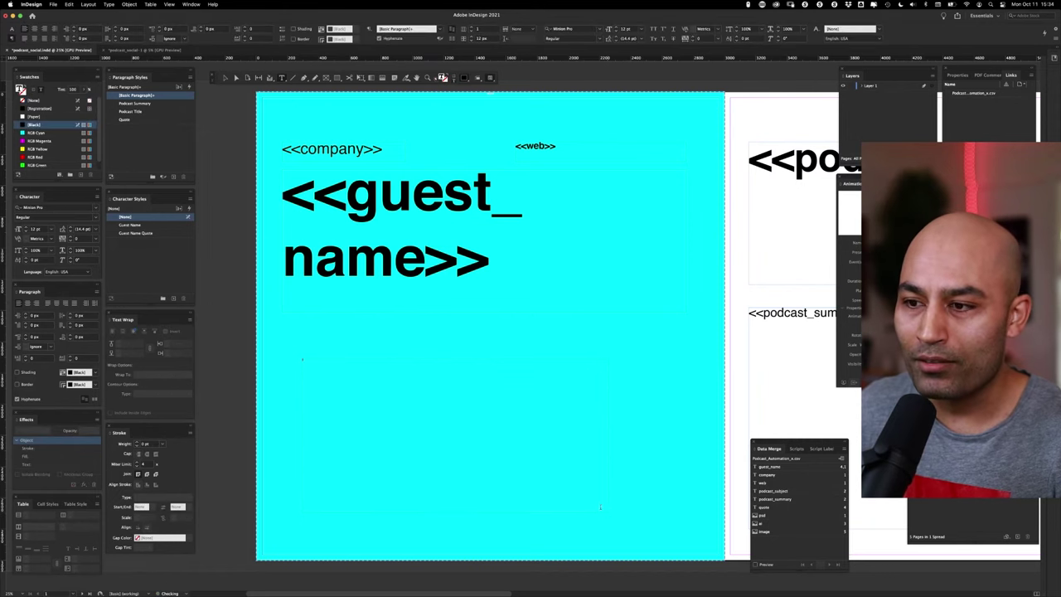
left_click(33, 229)
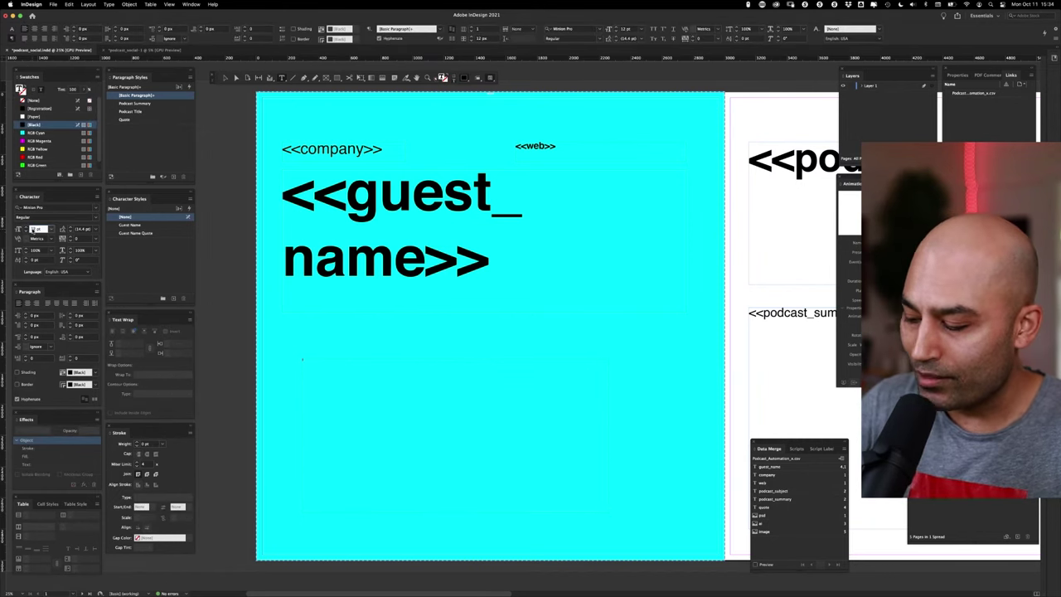
type("100")
key("Return")
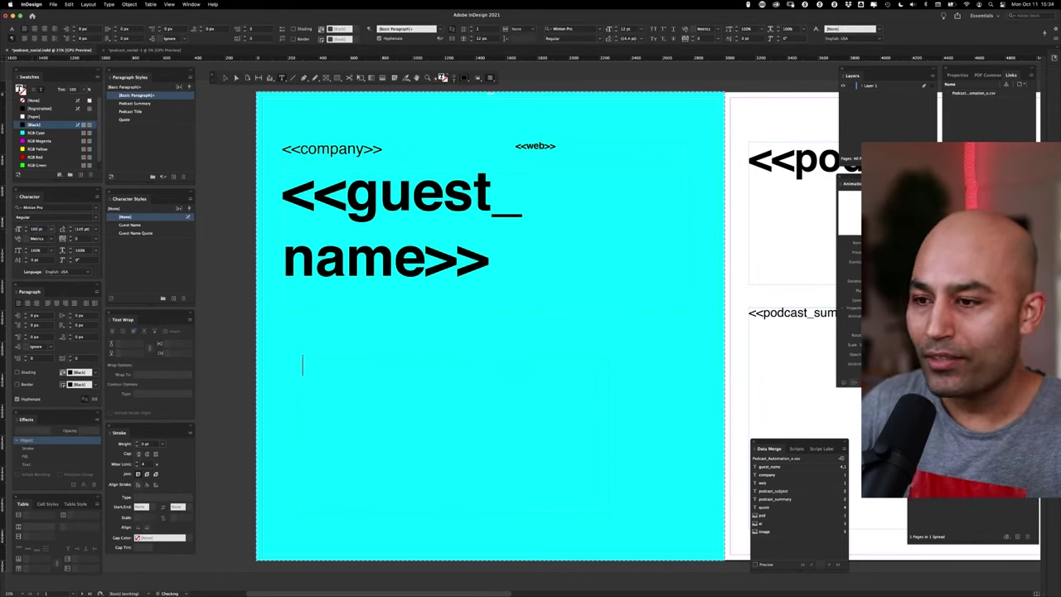
- Enter the sample text "Name" in the new text frame, and delete the frame
type("This is going to be a name")
key("super+a")
type("Name")
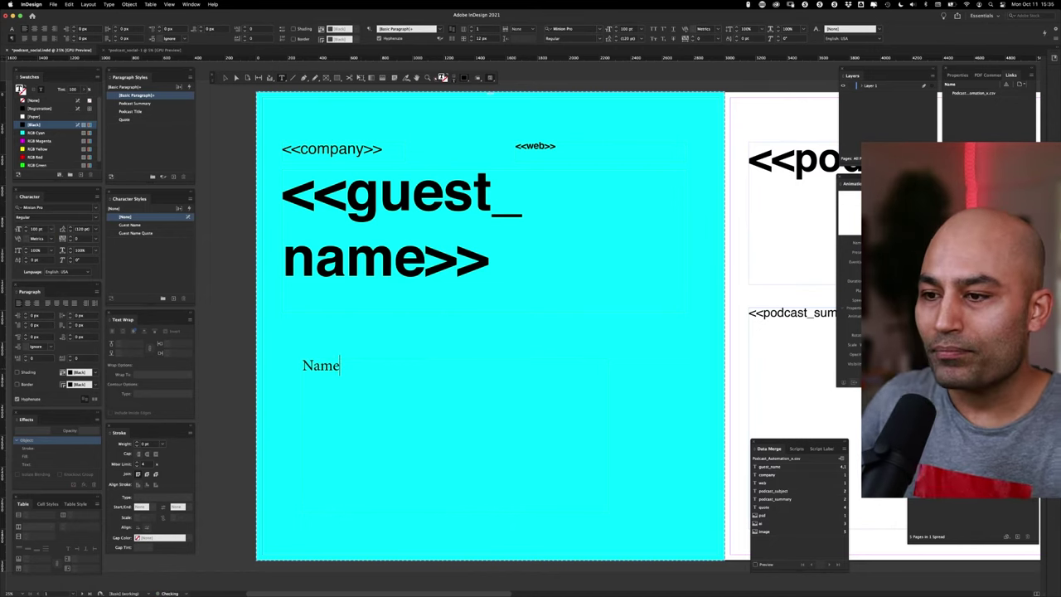
key("Escape")
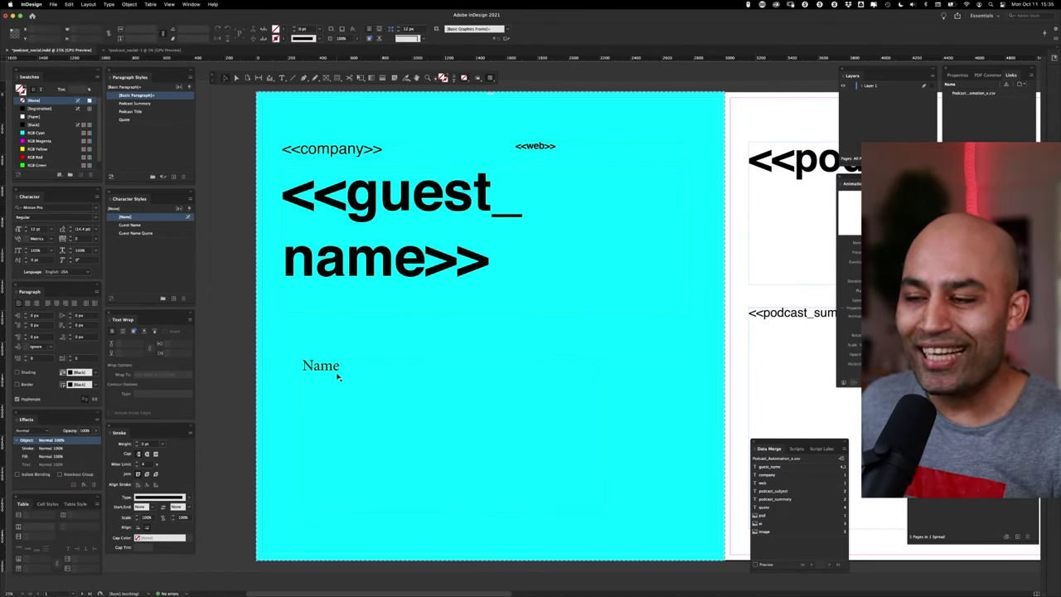
left_click(479, 398)
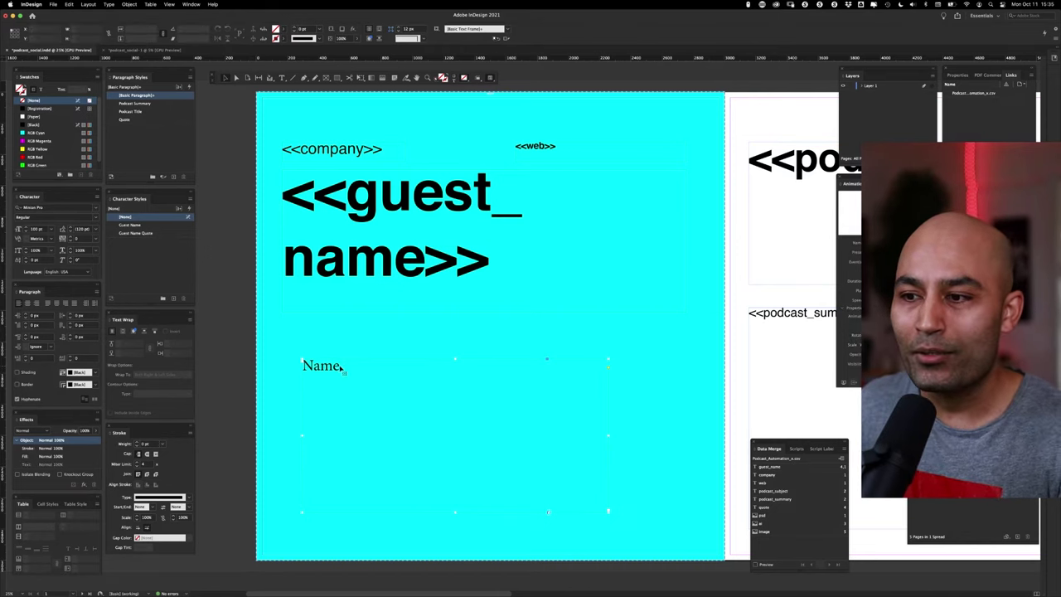
key("Delete")
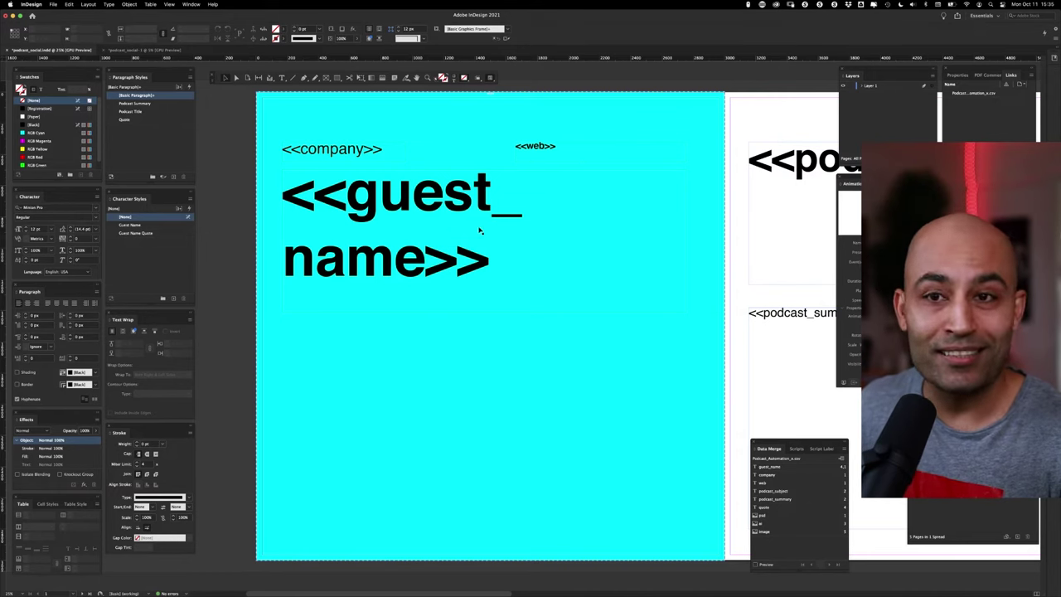
- Review the data field placeholders on the remaining pages and return to the view of the whole spread
key("shift+Page_Down")
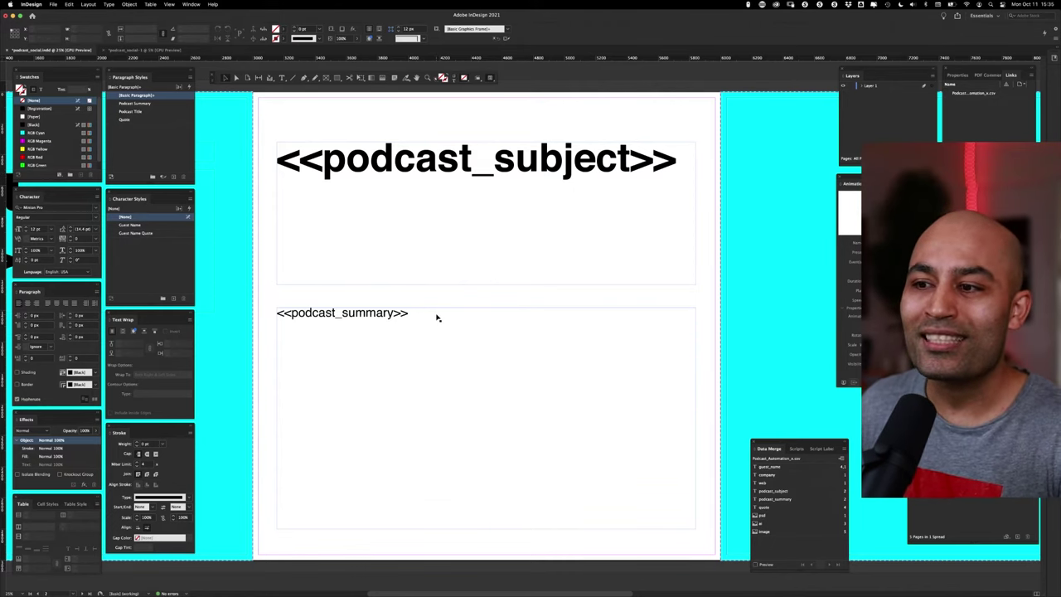
left_click_drag(705, 288, 322, 290)
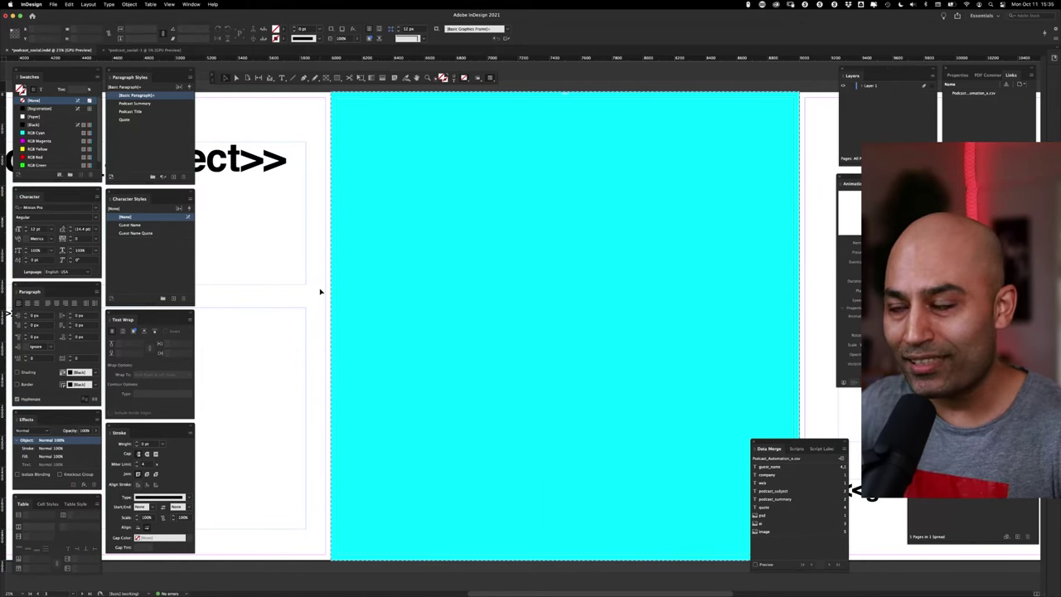
left_click(386, 265)
scroll(551, 236, "right", 10)
left_click(405, 240)
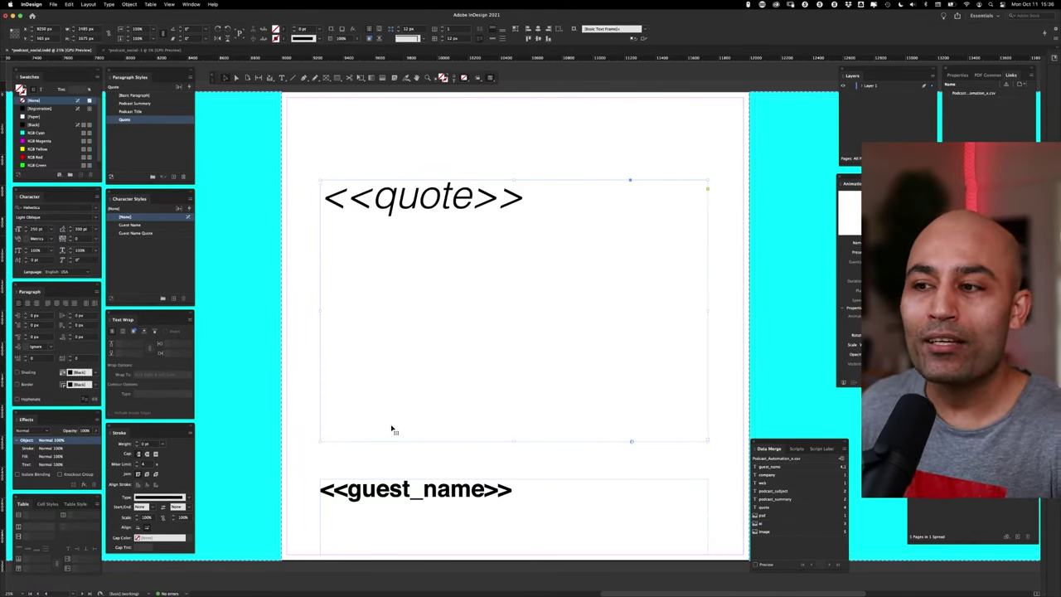
left_click(299, 453)
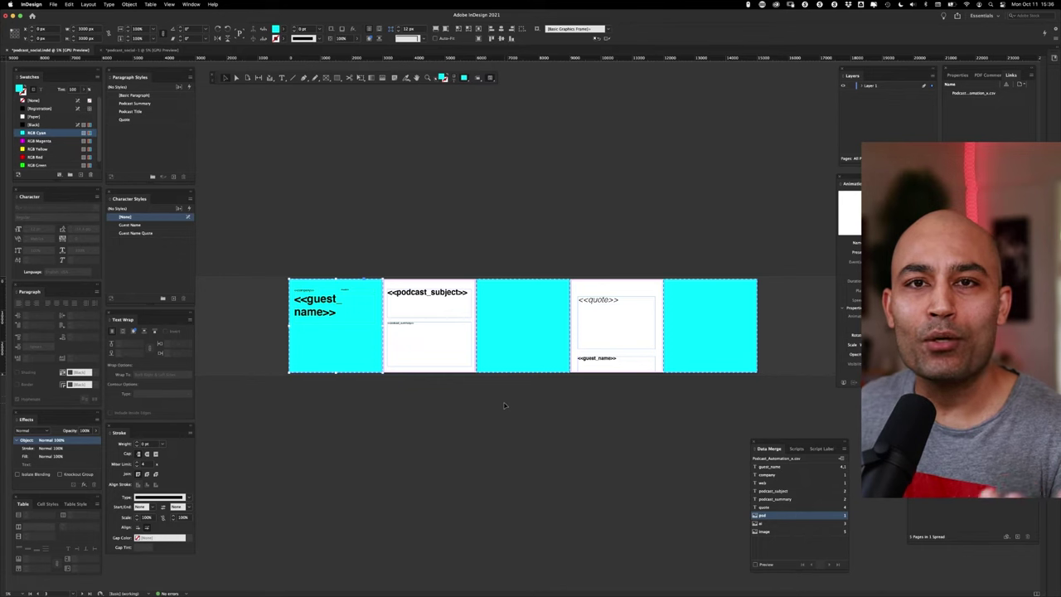
left_click(448, 418)
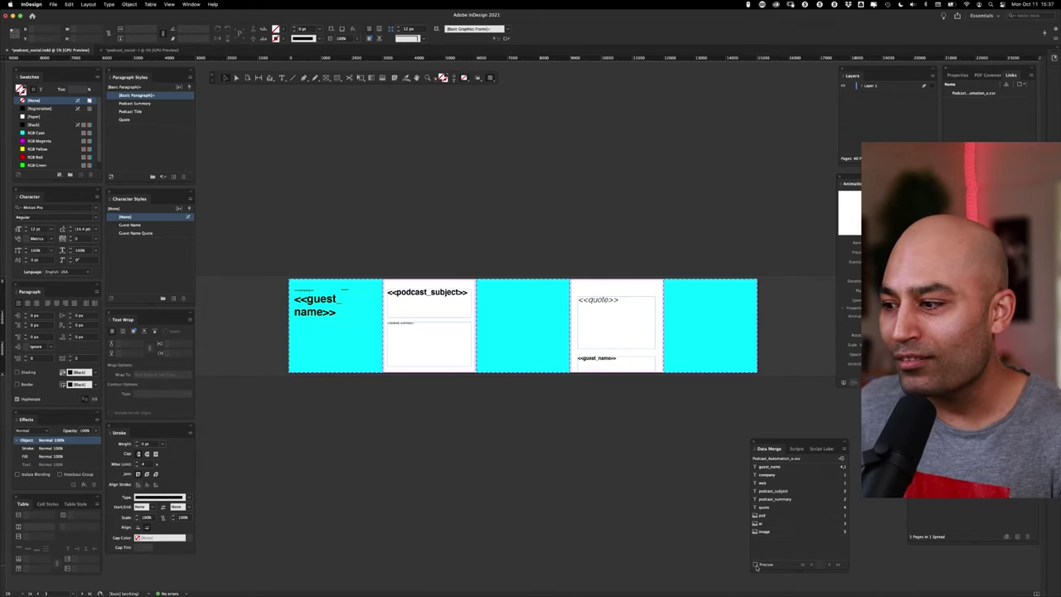
- Preview the merged data in the template, and show the merged podcast_social-1 document with the Data Merge palette moved clear of the spreads
left_click(709, 564)
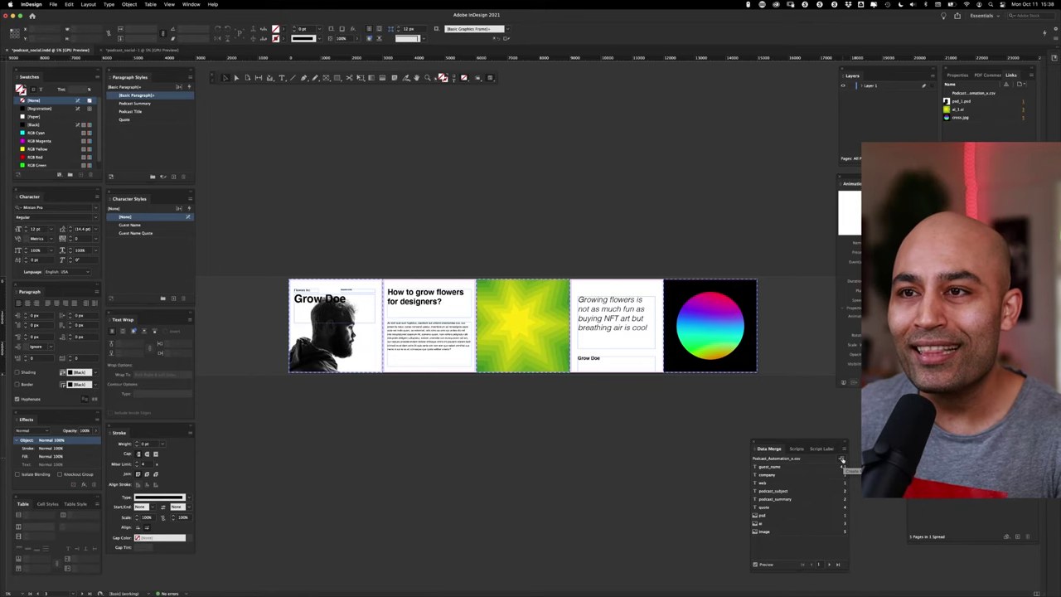
left_click(134, 51)
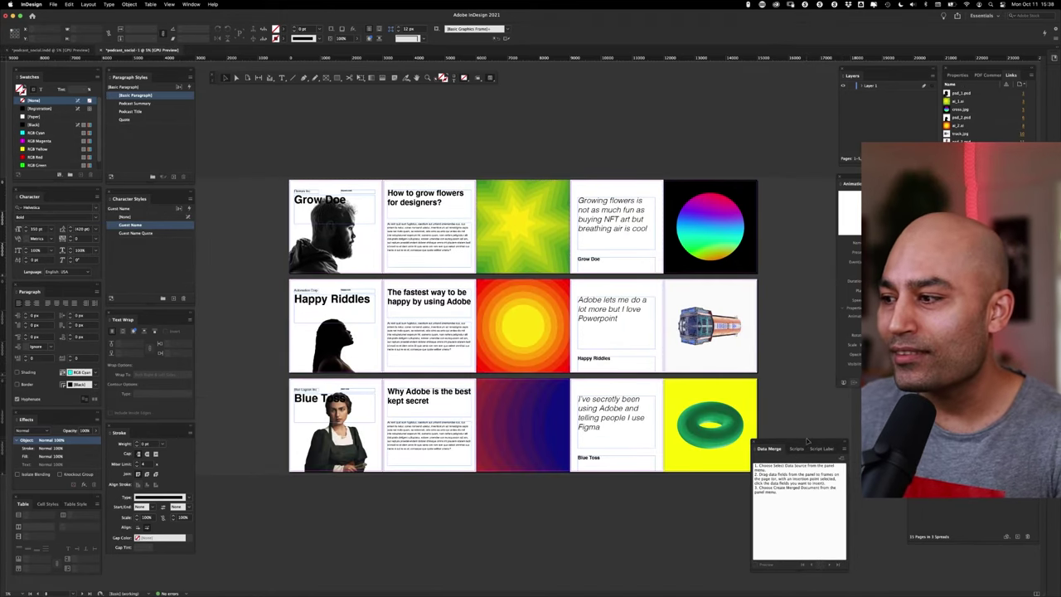
left_click_drag(807, 440, 849, 442)
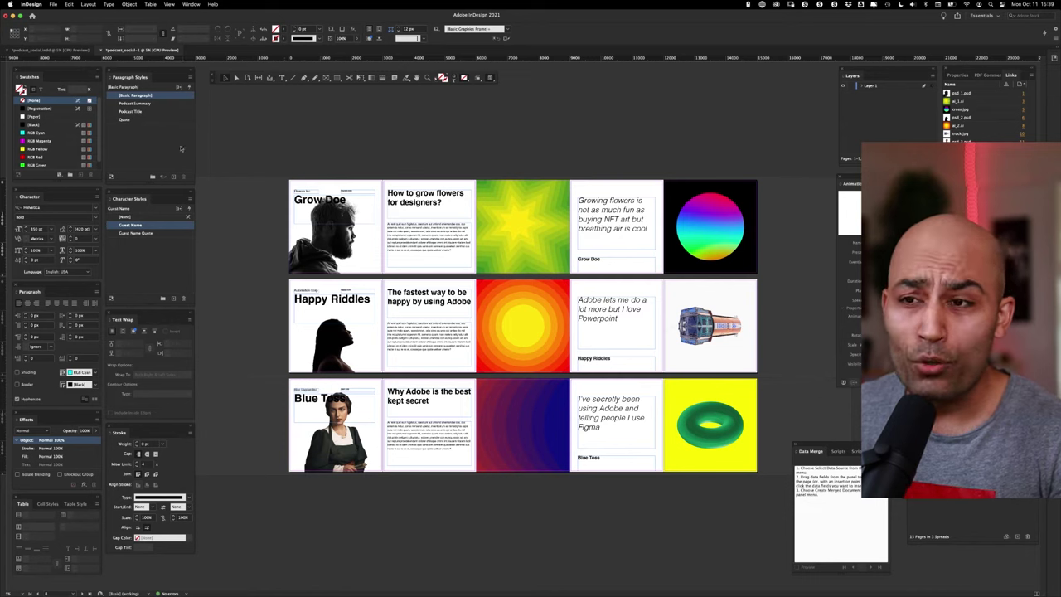
- Set the character color of the Guest Name character style to RGB Red
double_click(149, 227)
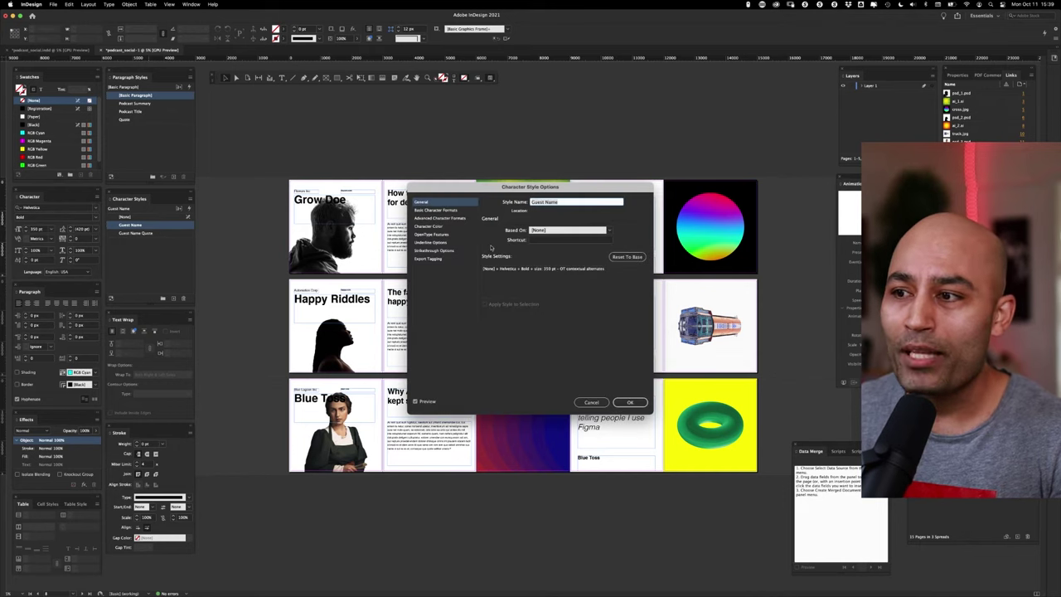
left_click(430, 227)
scroll(564, 284, "down", 3)
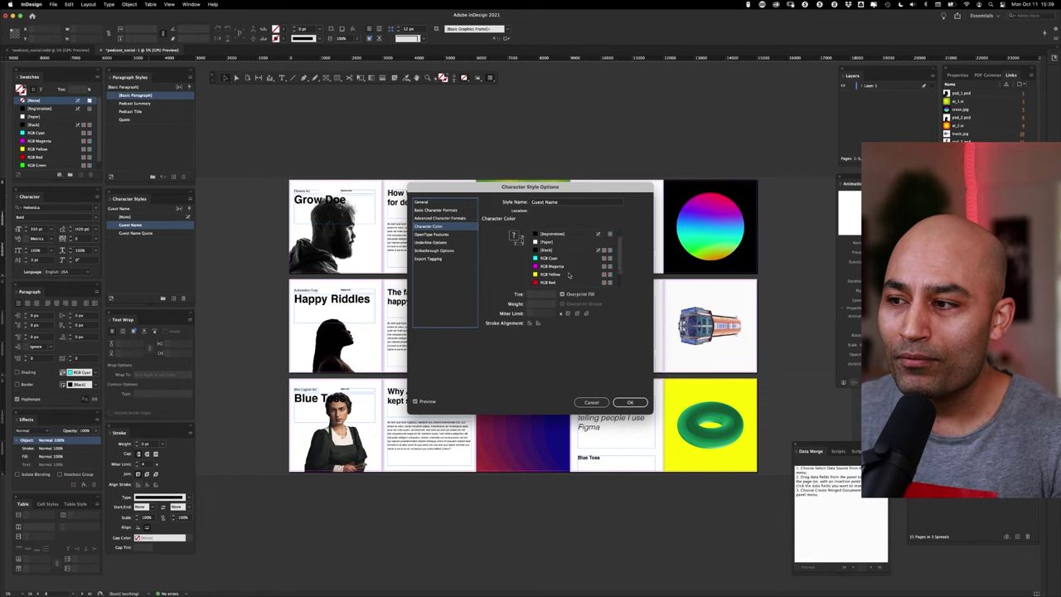
left_click(536, 266)
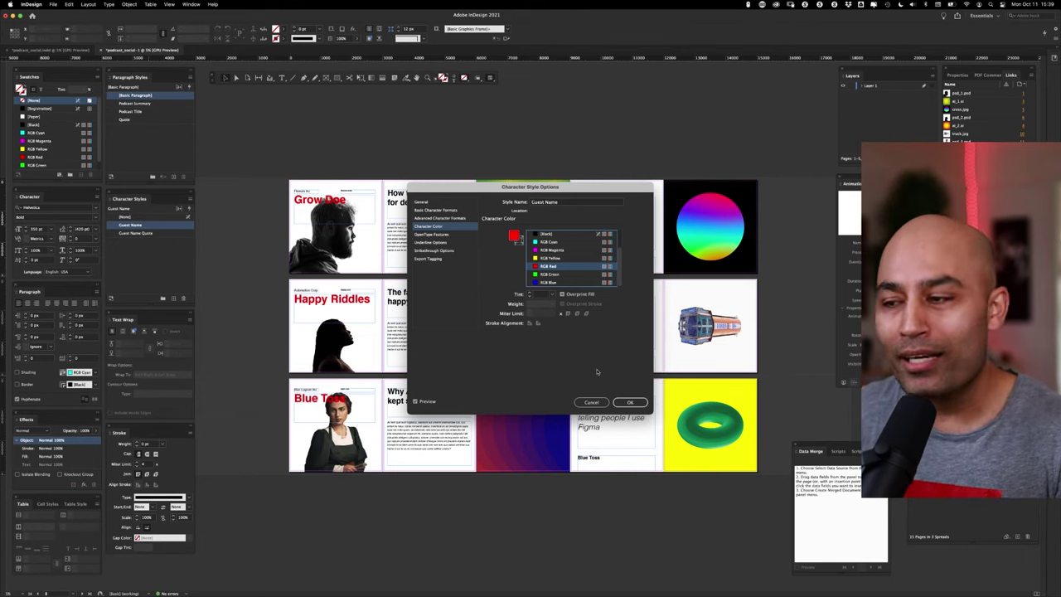
left_click(623, 402)
- Identify the paragraph style of the quote text and change the Quote style's font family to Baskerville
left_click(610, 238)
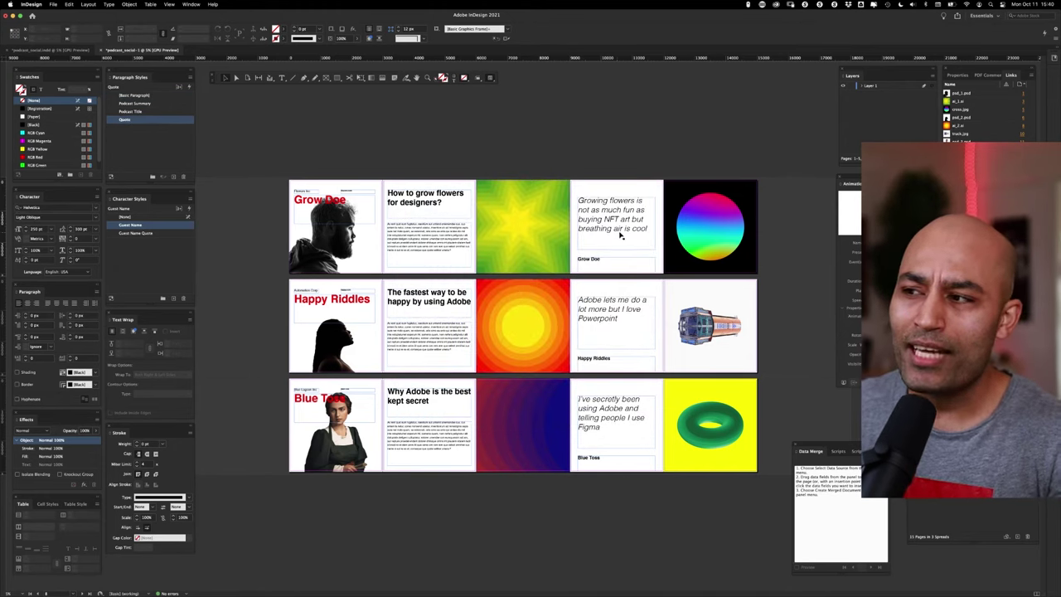
key("Escape")
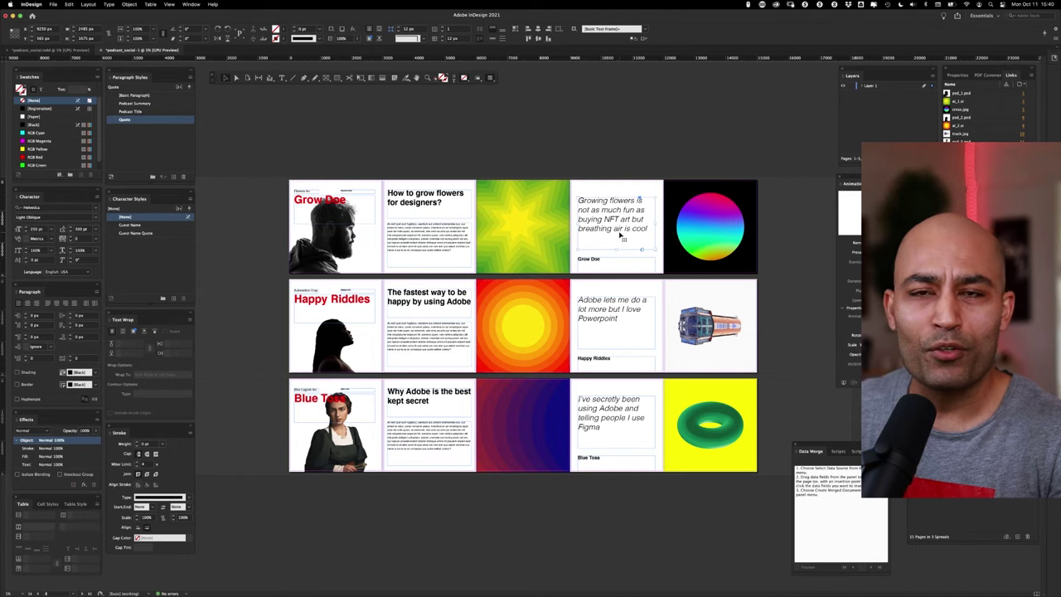
left_click(252, 210)
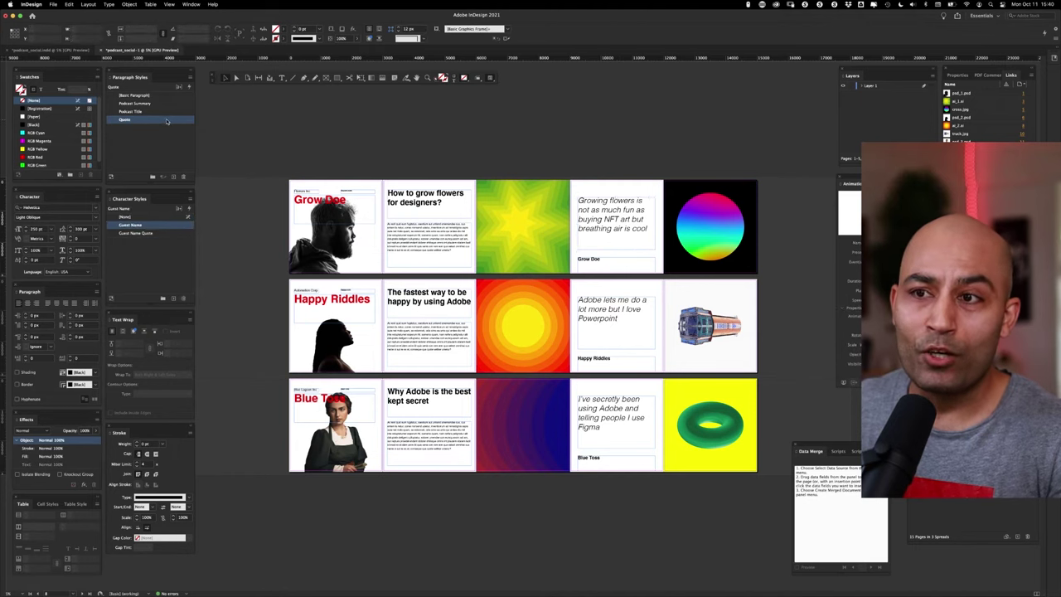
double_click(168, 121)
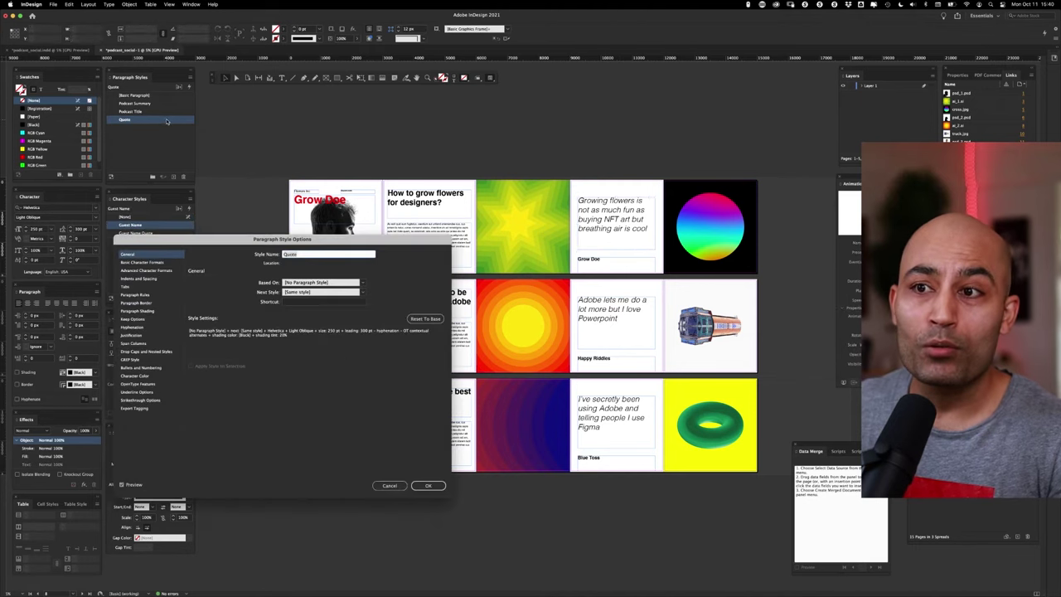
left_click(150, 262)
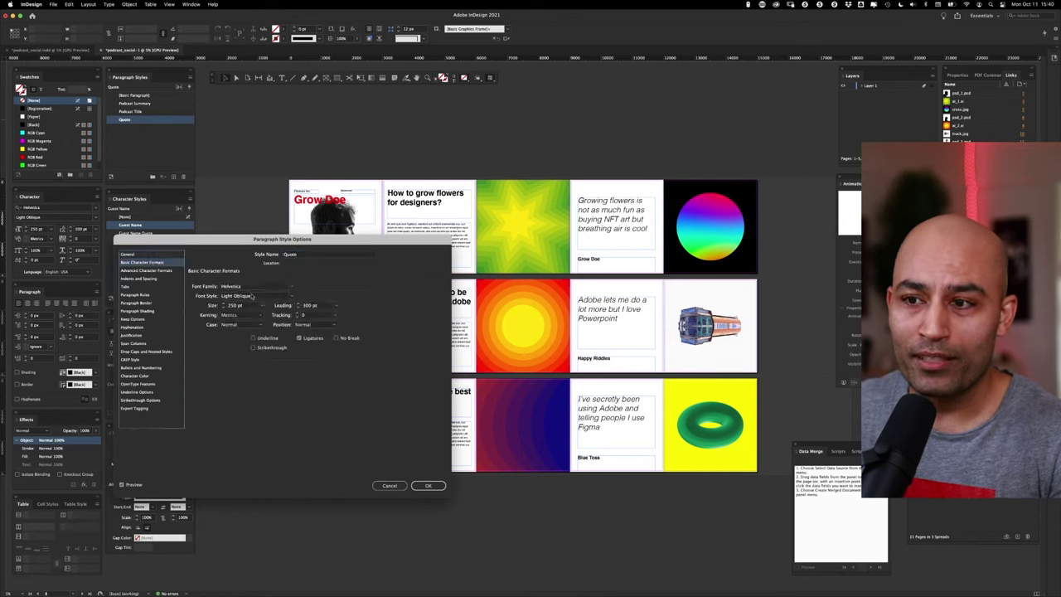
left_click(291, 287)
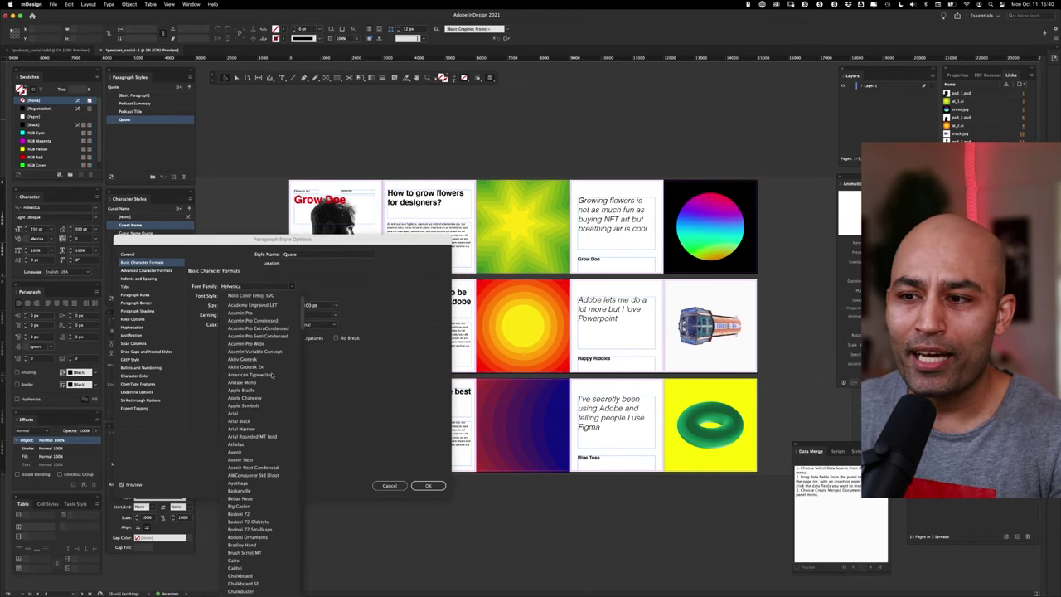
scroll(272, 381, "down", 5)
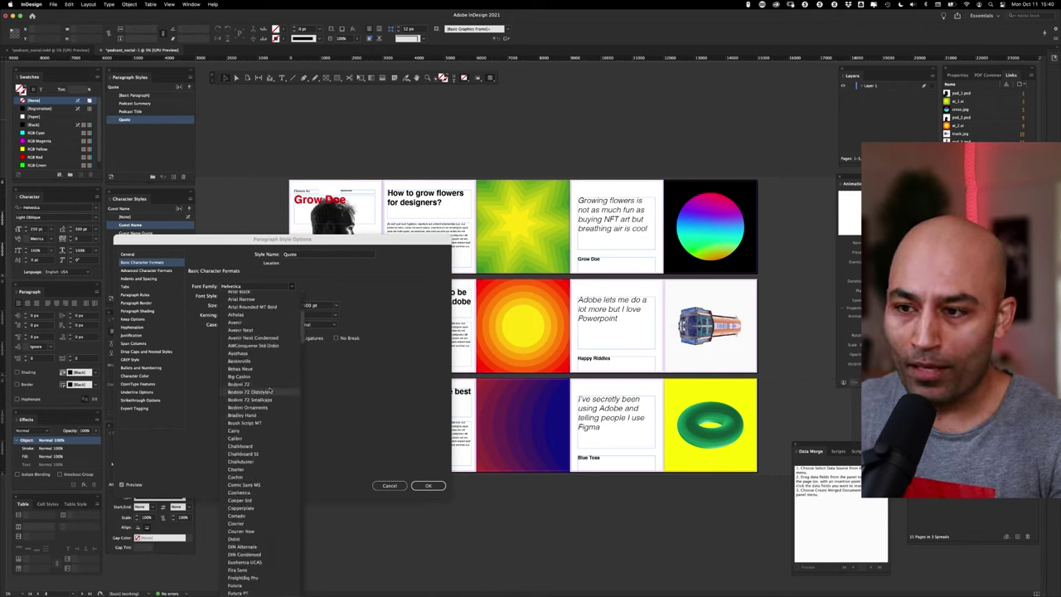
left_click(267, 362)
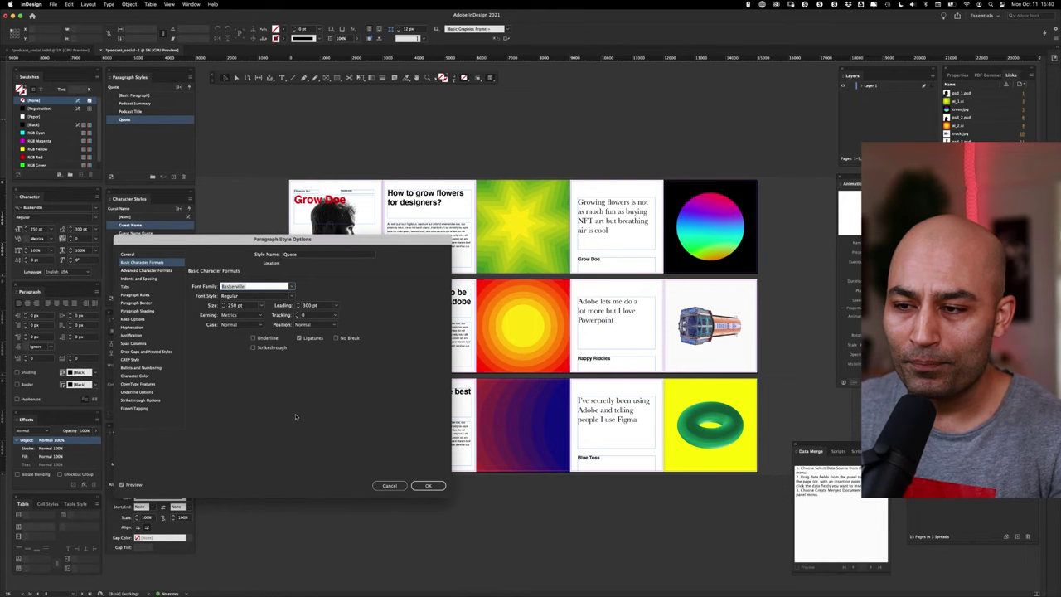
left_click(428, 486)
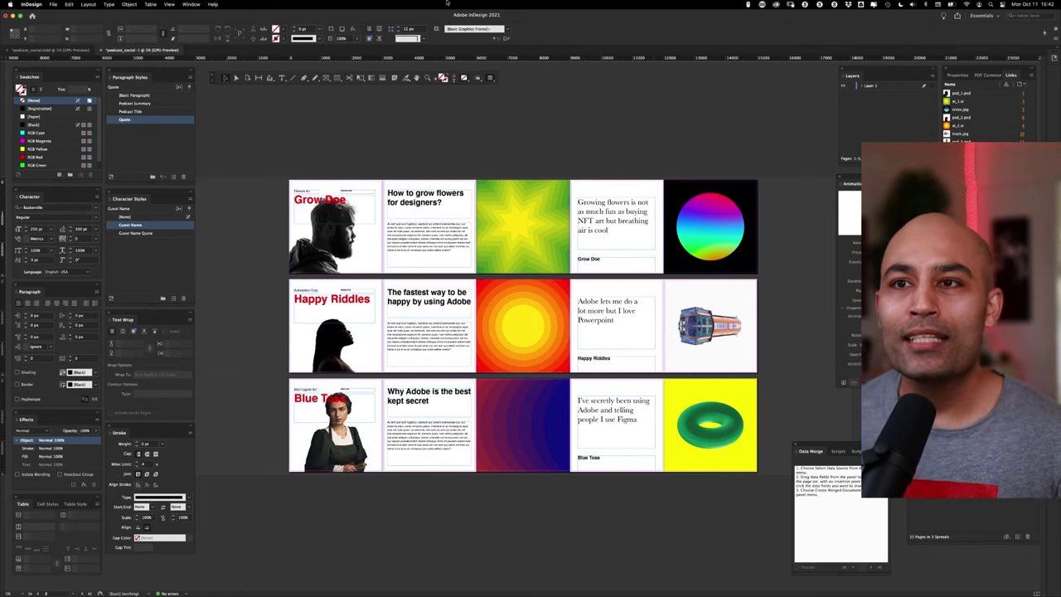
- Export the merged document as podcast_social-1.pdf in Adobe PDF (Print) format to the output folder
left_click(53, 5)
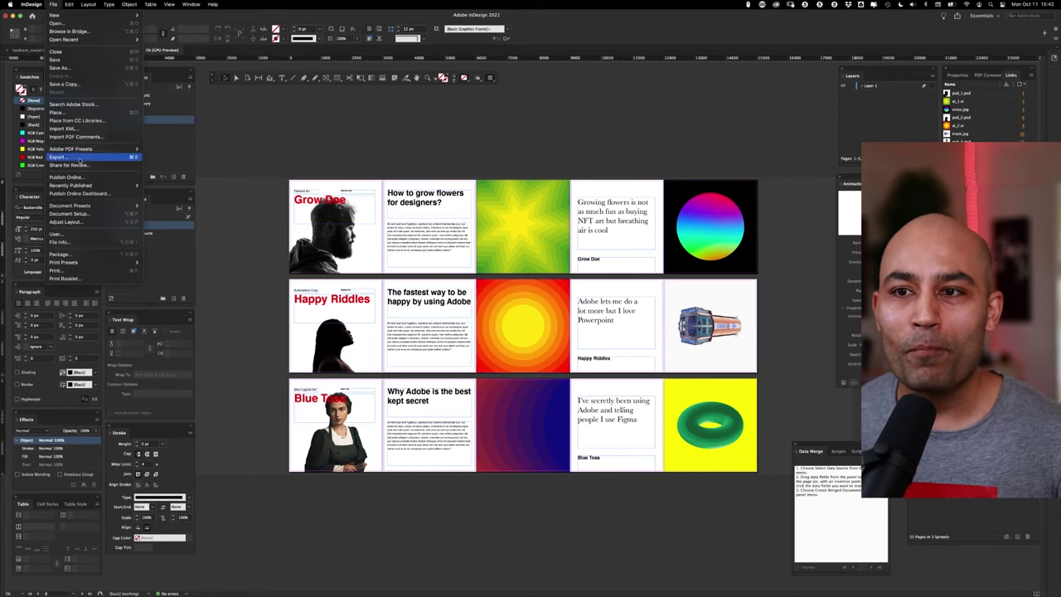
left_click(239, 244)
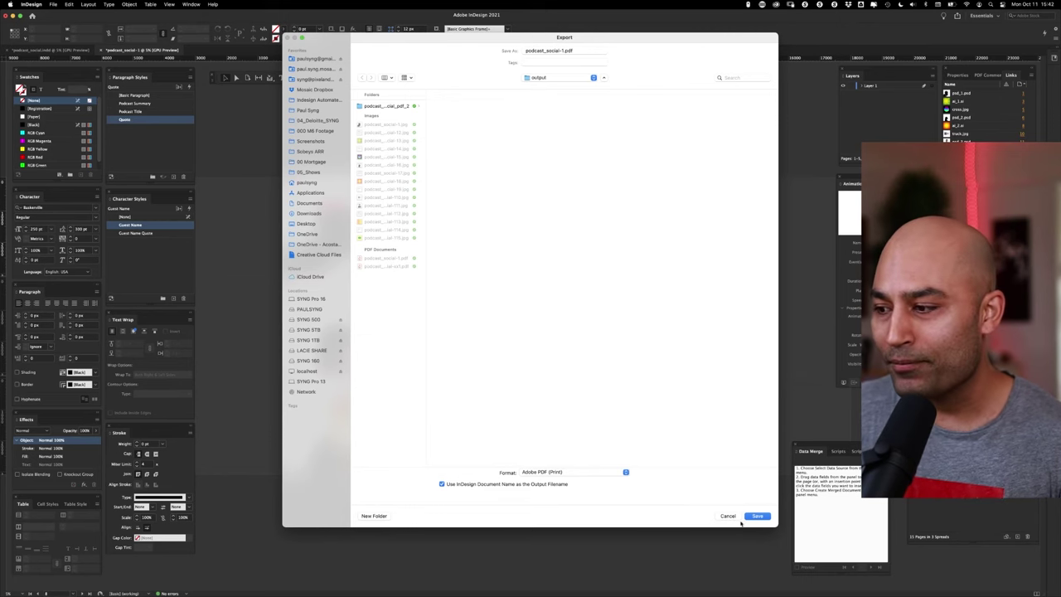
left_click(757, 516)
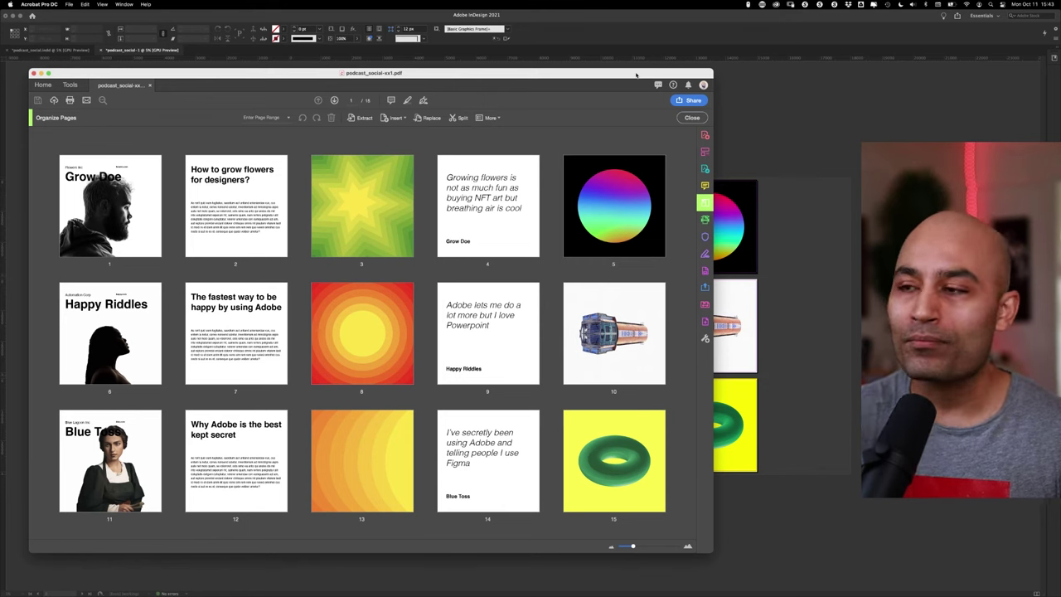
- Extract the first guest's five pages from podcast_social-xx1.pdf in Acrobat into a separate PDF, and return to the merged InDesign document
left_click_drag(676, 136, 174, 240)
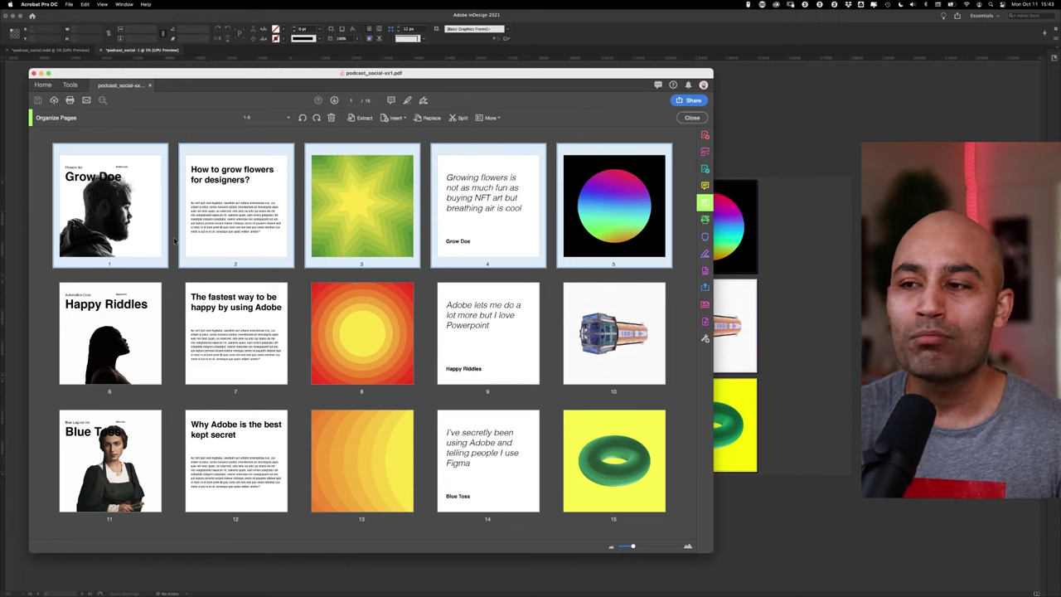
left_click(362, 118)
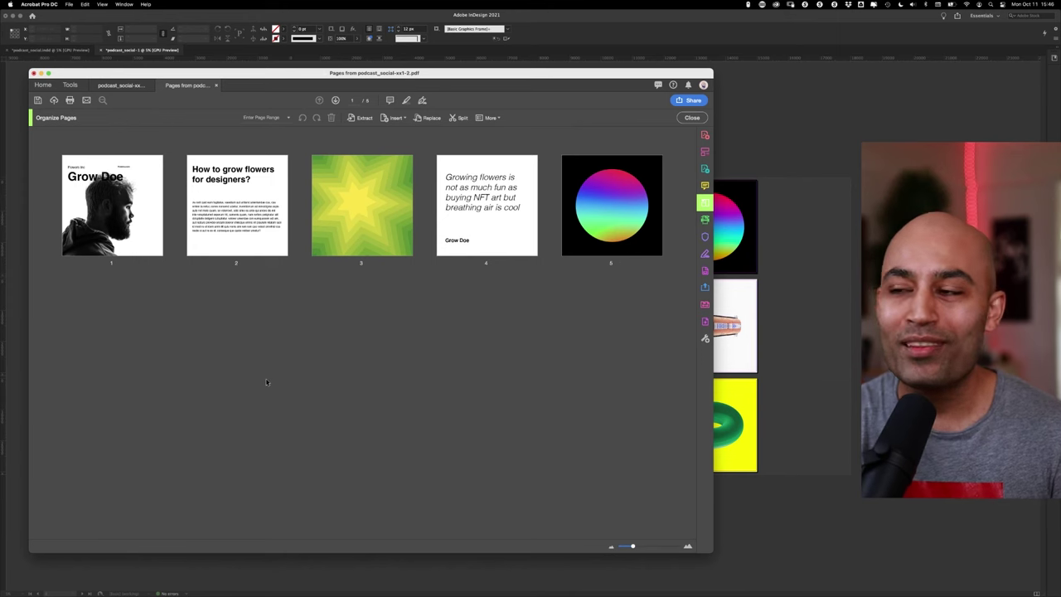
left_click(783, 269)
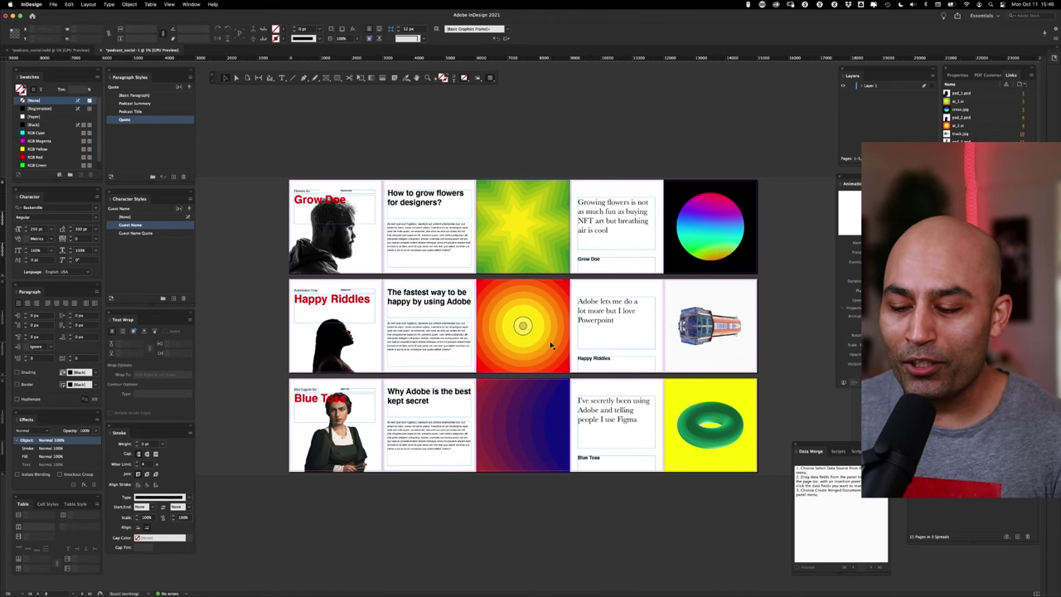
- Switch to the ai_2.ai artwork in Illustrator and change the fill of the blend's innermost circle to green
key("ctrl+Up")
left_click(380, 180)
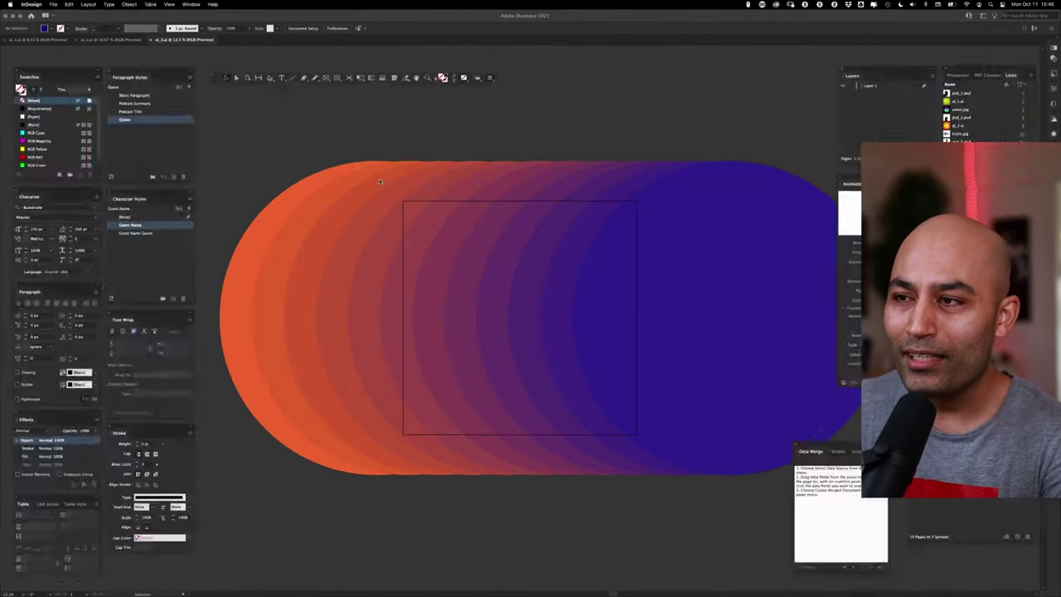
key("ctrl+Tab")
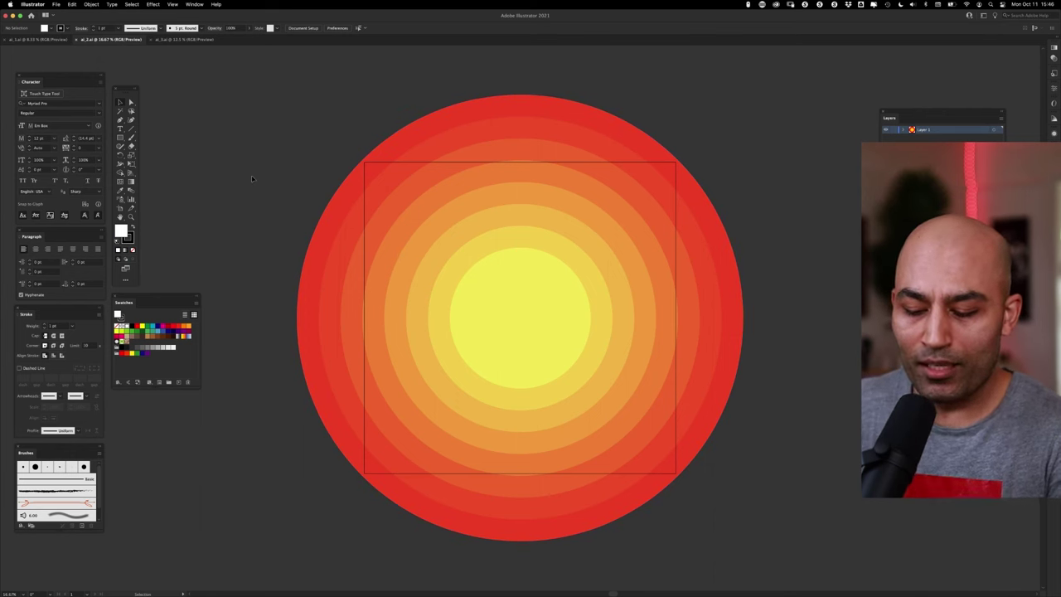
key("a")
left_click(586, 309)
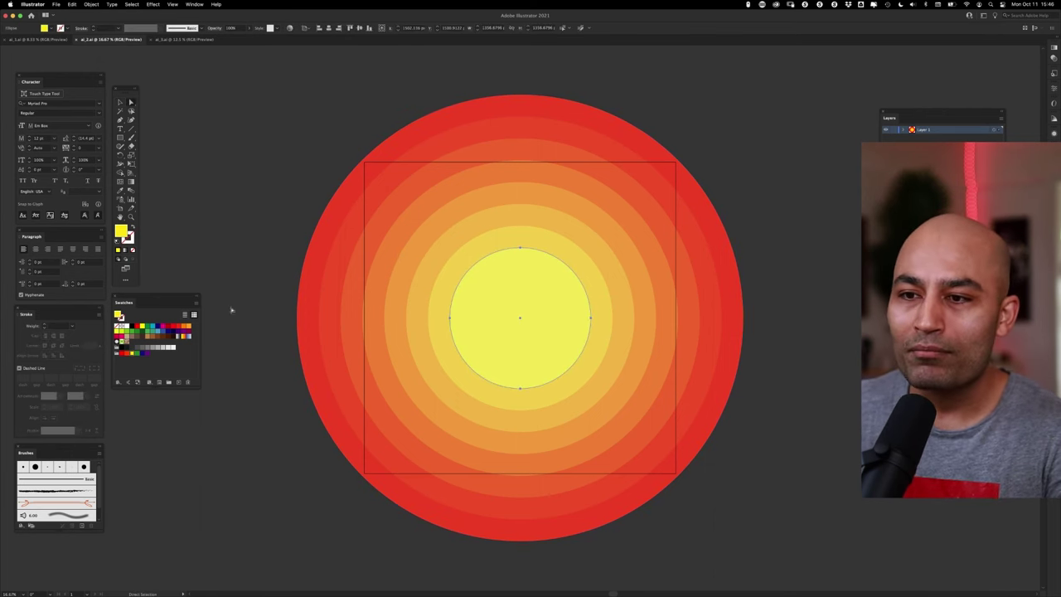
left_click(136, 353)
- Change the fill of the blend's outermost circle to yellow, deselect the artwork and save ai_2.ai
left_click(351, 196)
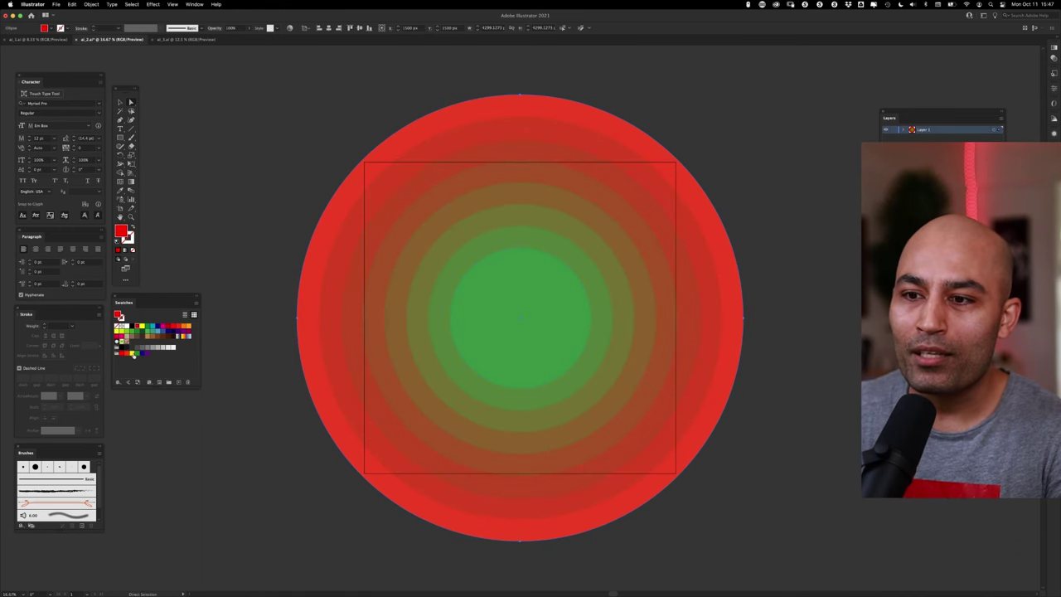
left_click(134, 354)
key("v")
key("super+shift+a")
left_click(63, 4)
- Return to the merged InDesign document, detach the Links list beside the pages and update the modified ai_2.ai link
key("ctrl+Up")
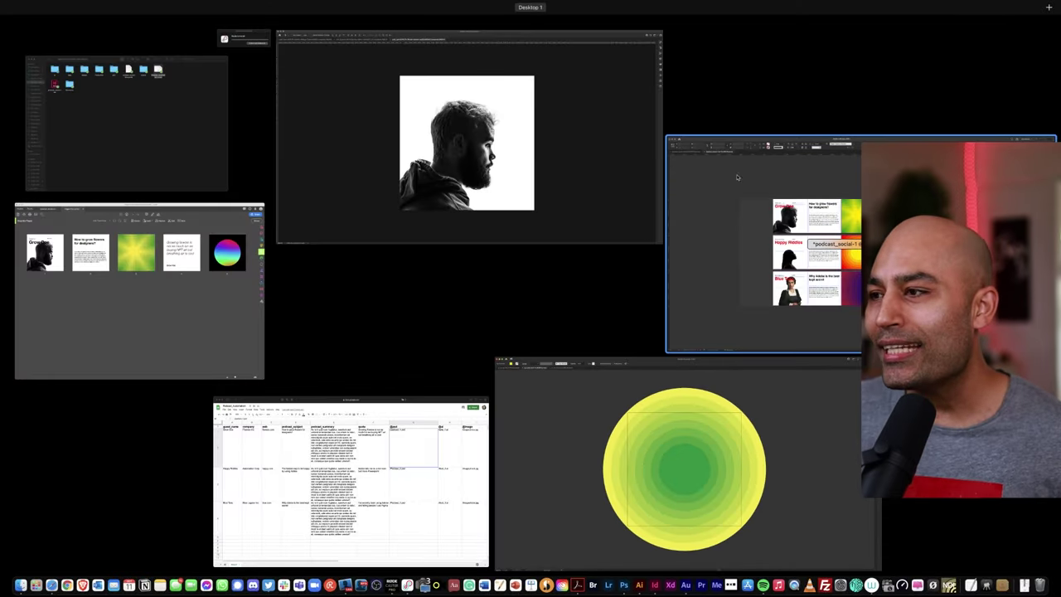
left_click(690, 172)
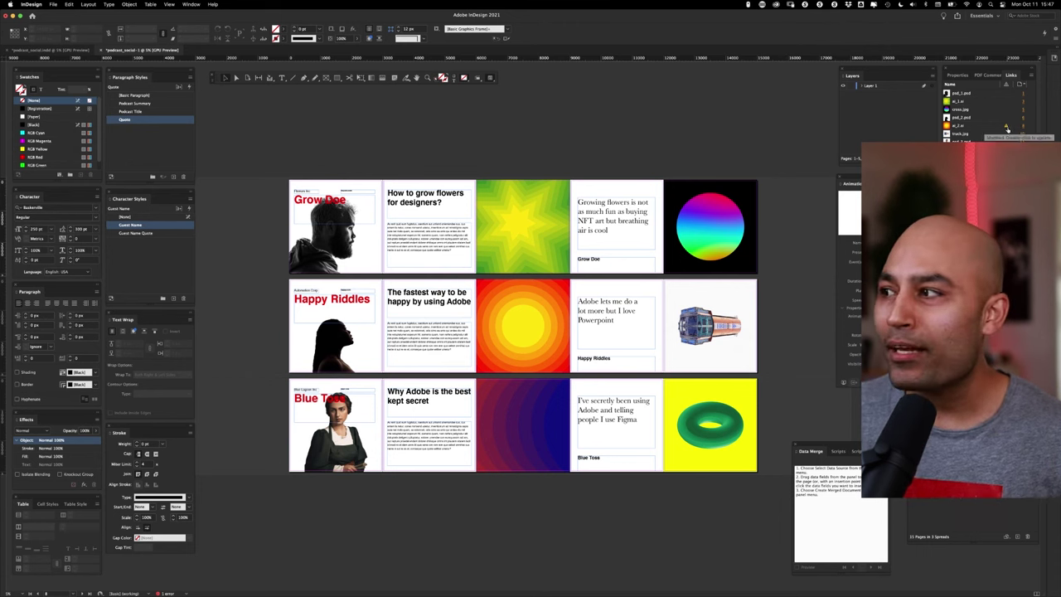
left_click_drag(1007, 129, 315, 172)
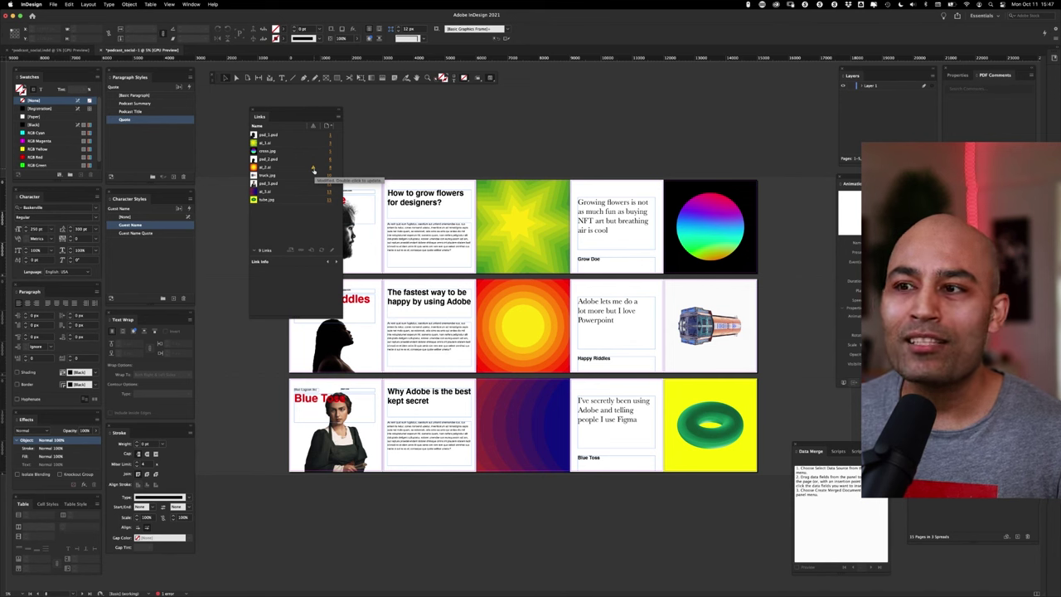
left_click(289, 168)
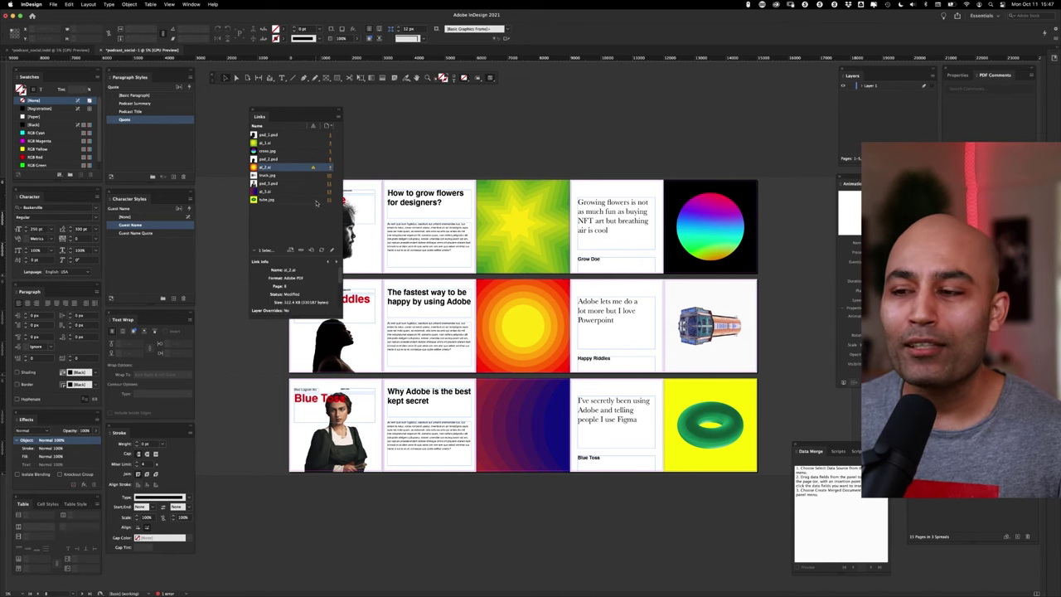
left_click(321, 249)
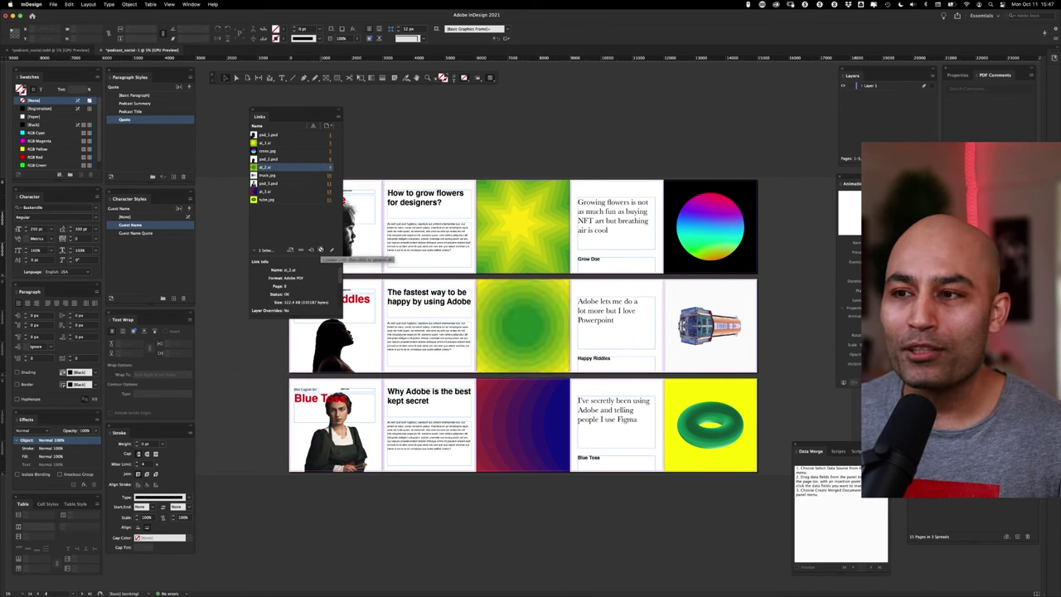